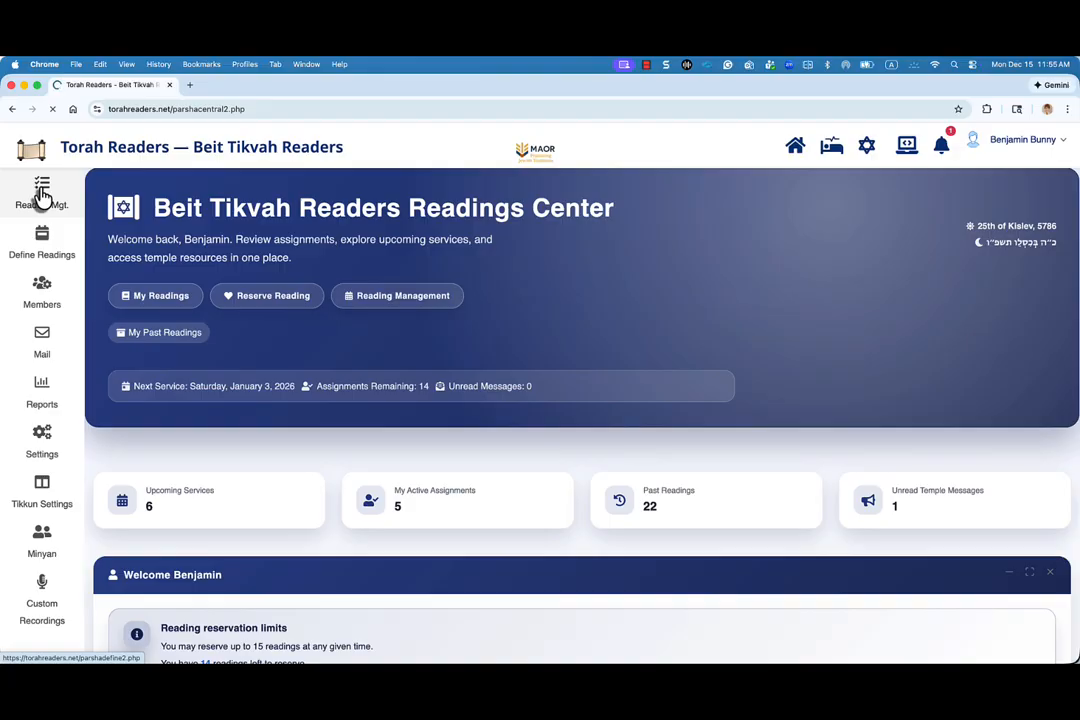
# Step: Open the reading management page and look through the list of active readings
pyautogui.click(42, 197)
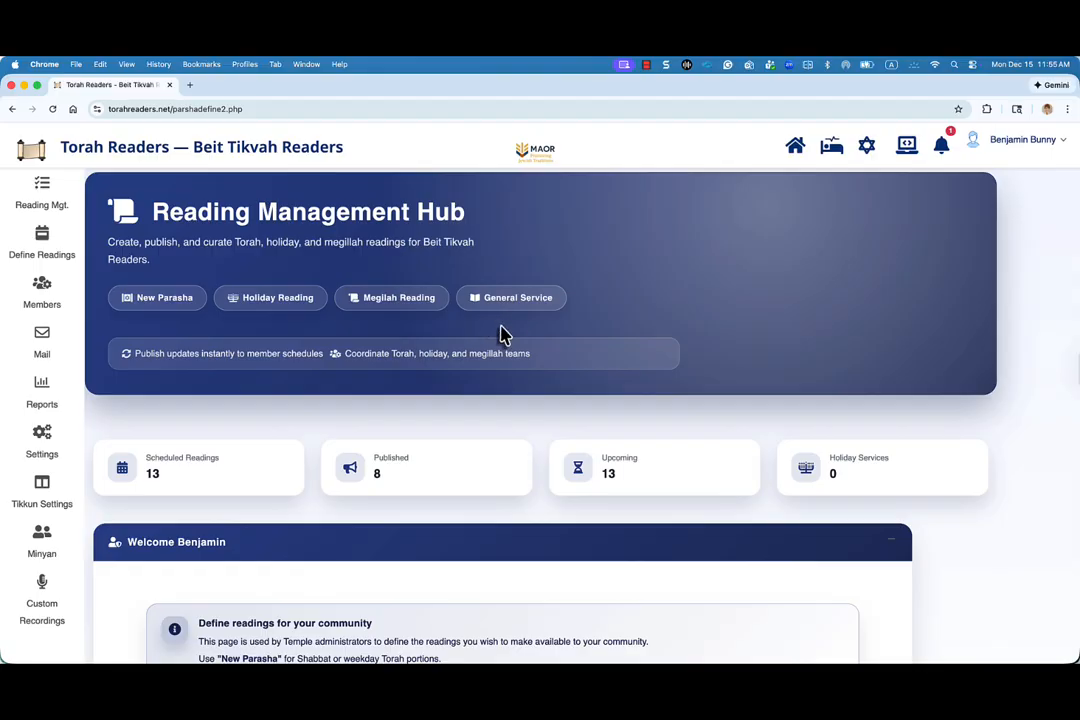
pyautogui.scroll(-5, 503, 335)
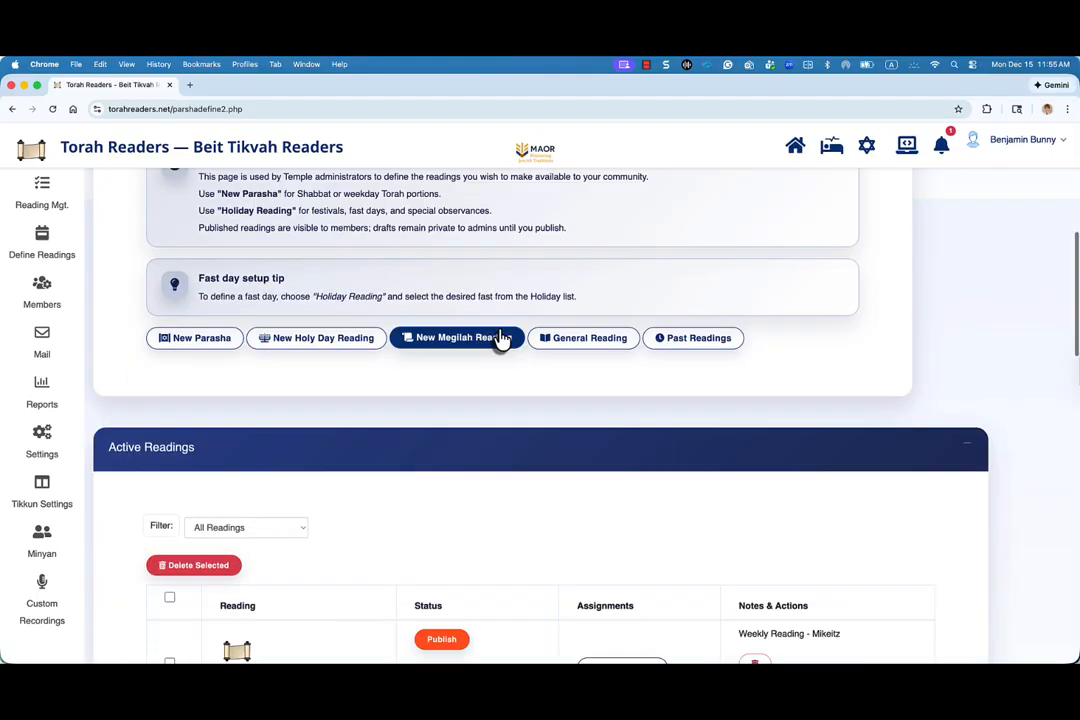
pyautogui.scroll(-4, 503, 338)
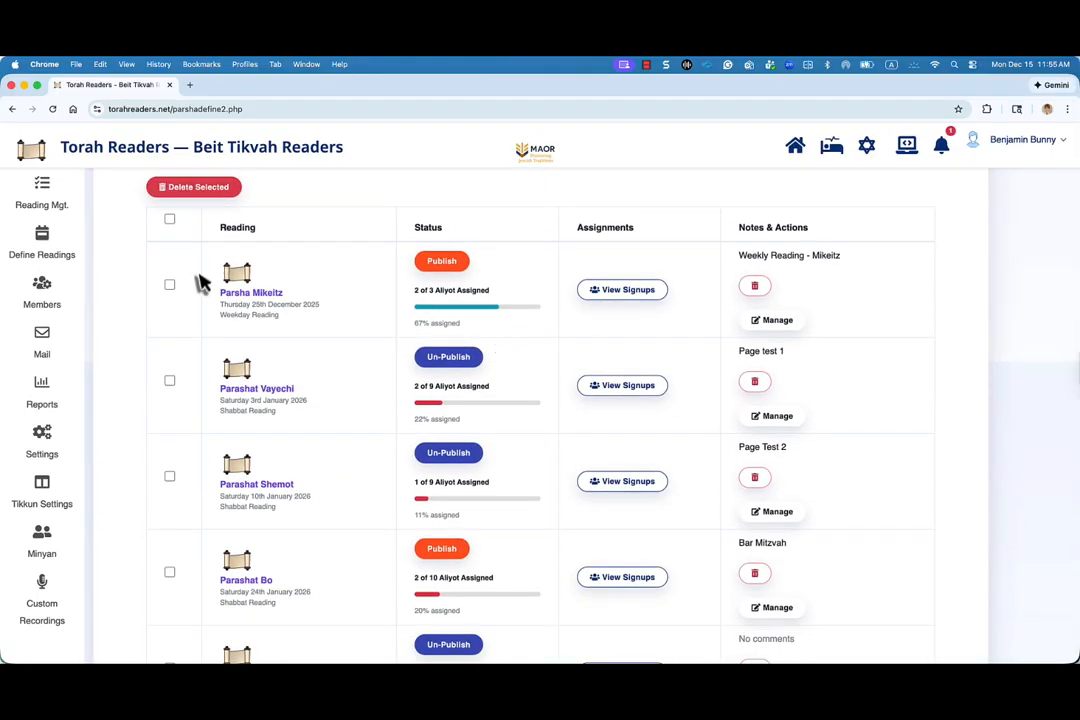
pyautogui.scroll(-1, 248, 350)
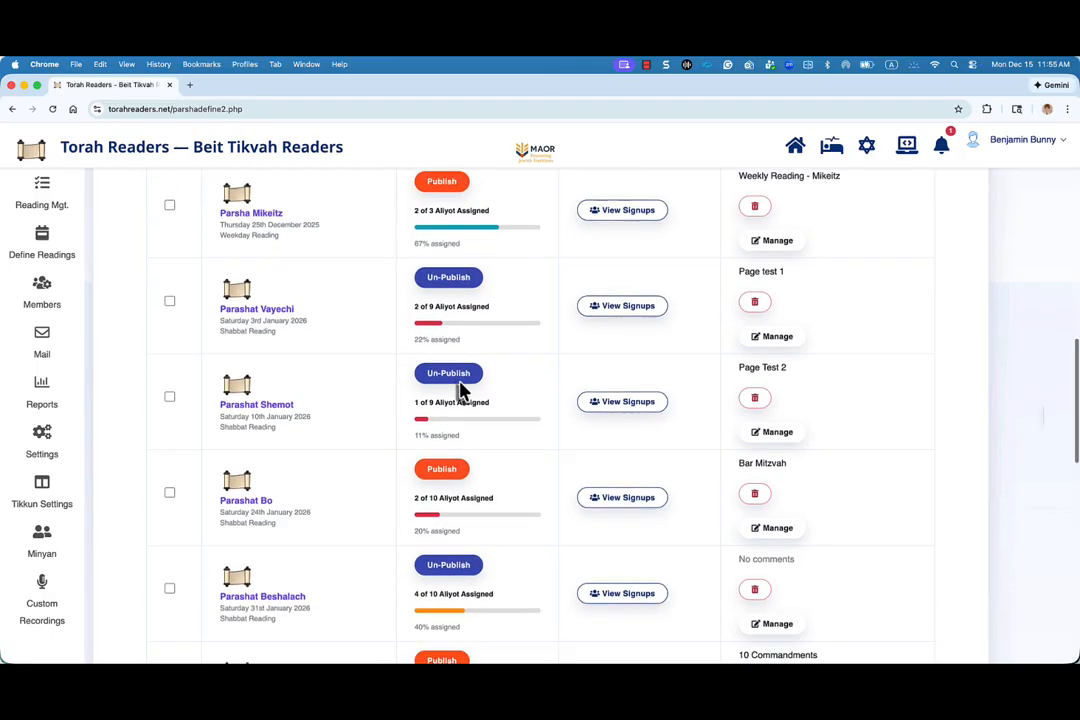
# Step: View the signups for Parashat Beshalach, look through its aliyah assignments, and close the list
pyautogui.scroll(-2, 458, 385)
pyautogui.click(620, 547)
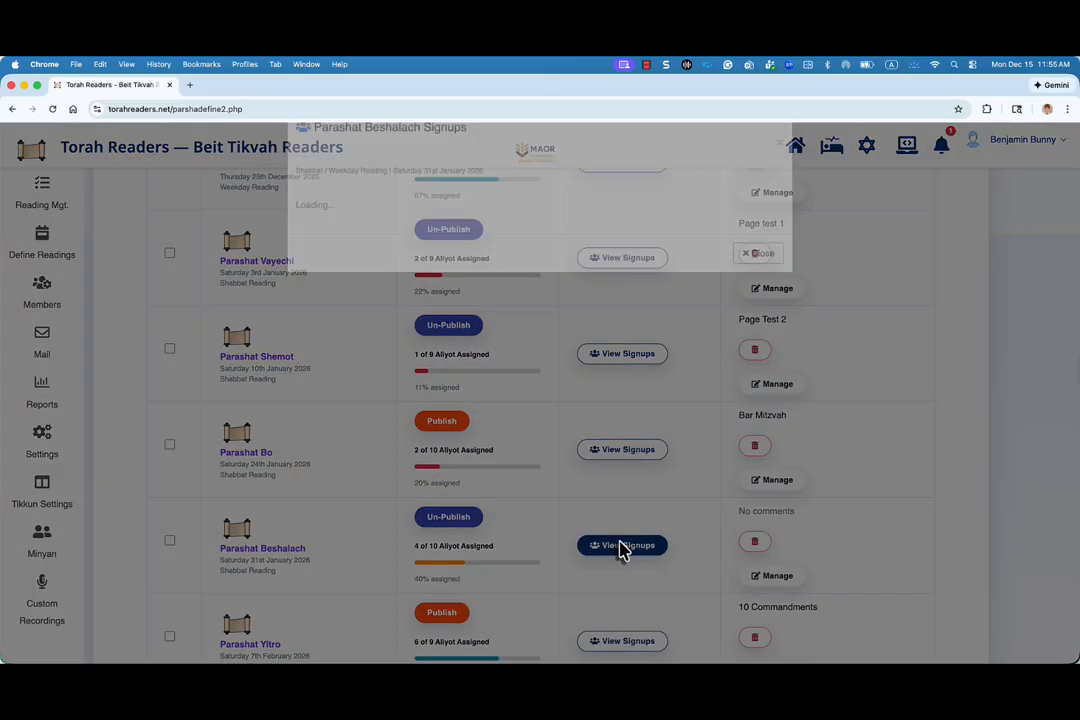
pyautogui.scroll(-4, 492, 288)
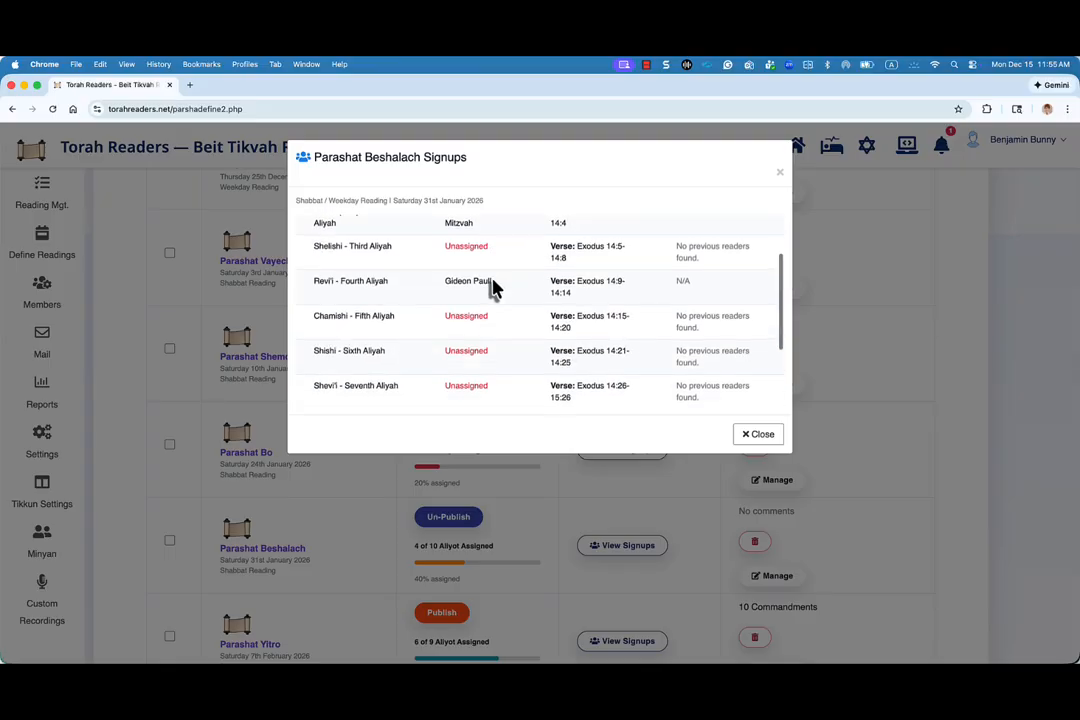
pyautogui.scroll(4, 492, 290)
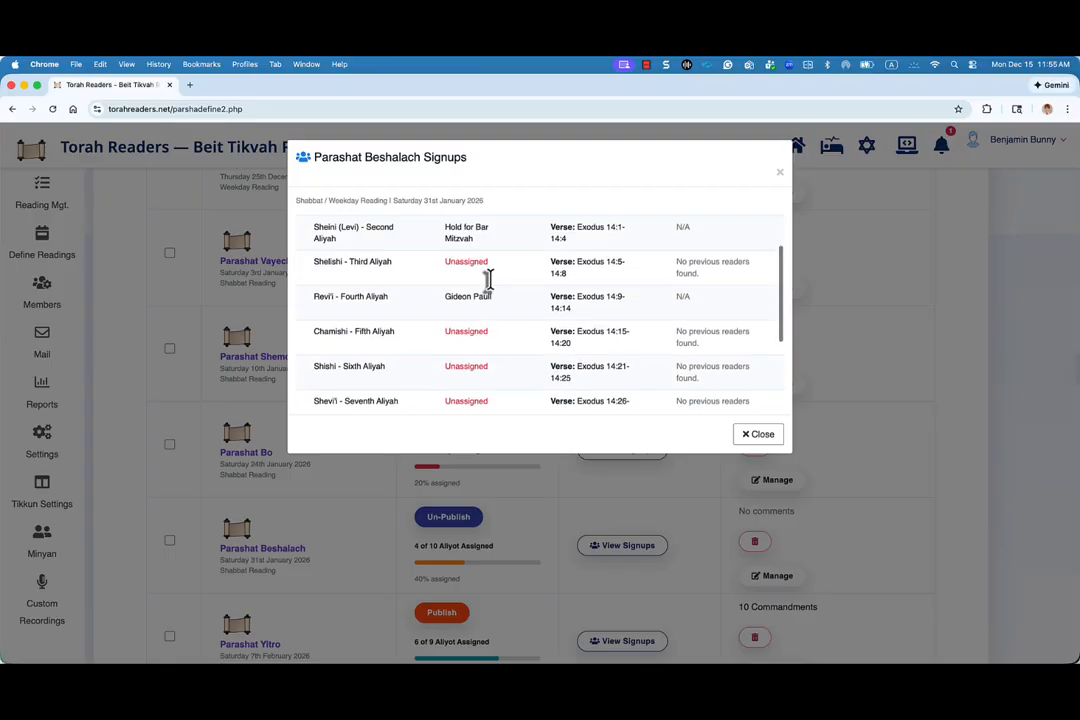
pyautogui.click(757, 437)
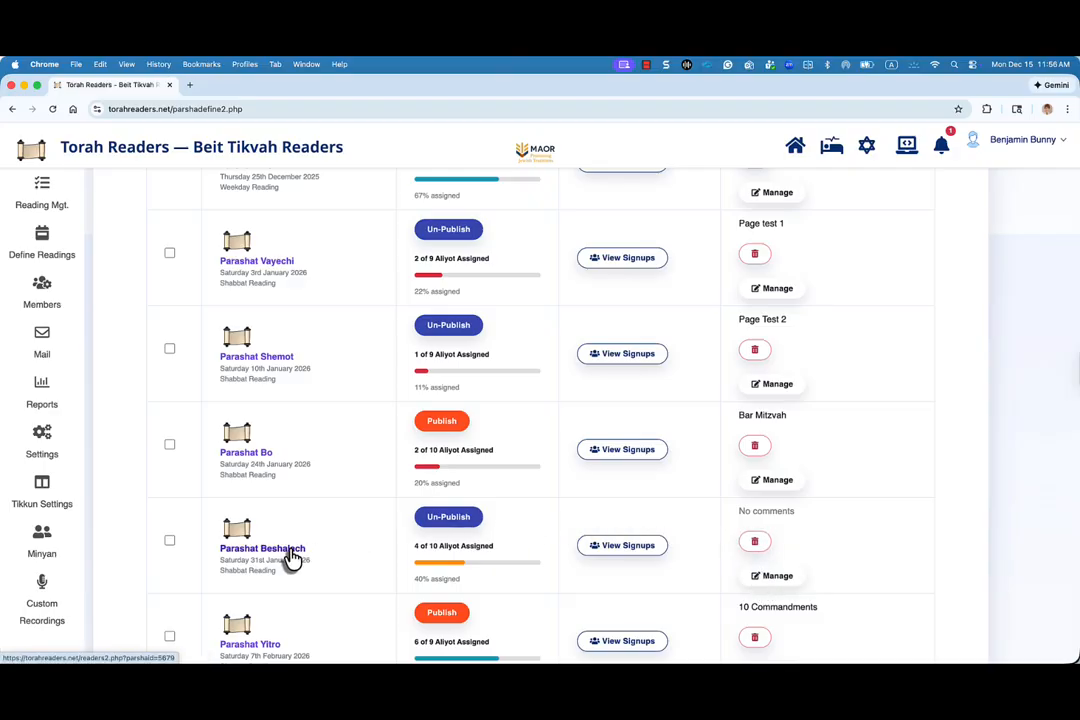
# Step: Open Parashat Mishpatim from the active readings and review its service notes and aliyot
pyautogui.scroll(-2, 290, 558)
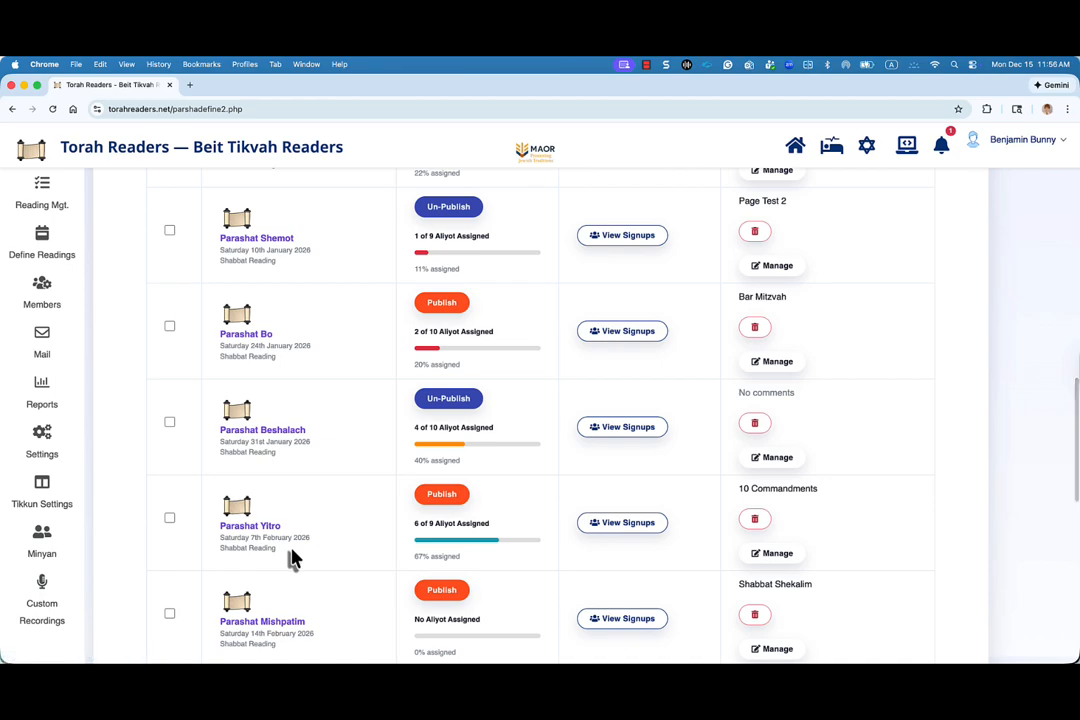
pyautogui.scroll(-2, 290, 558)
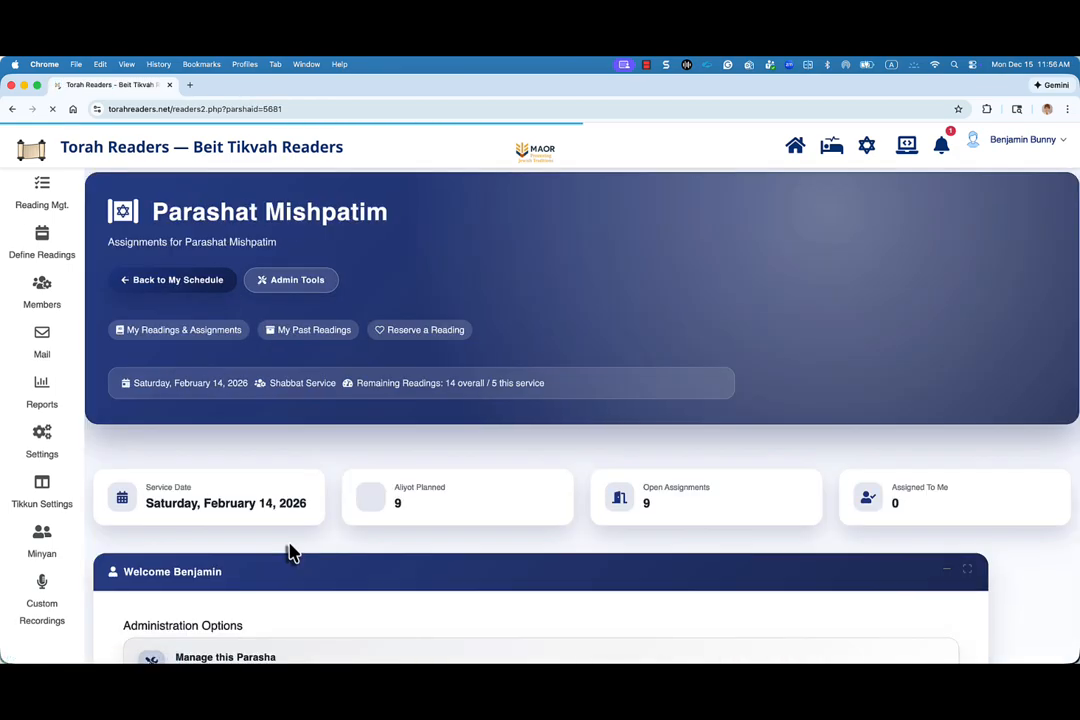
pyautogui.scroll(-4, 290, 553)
pyautogui.scroll(-8, 290, 553)
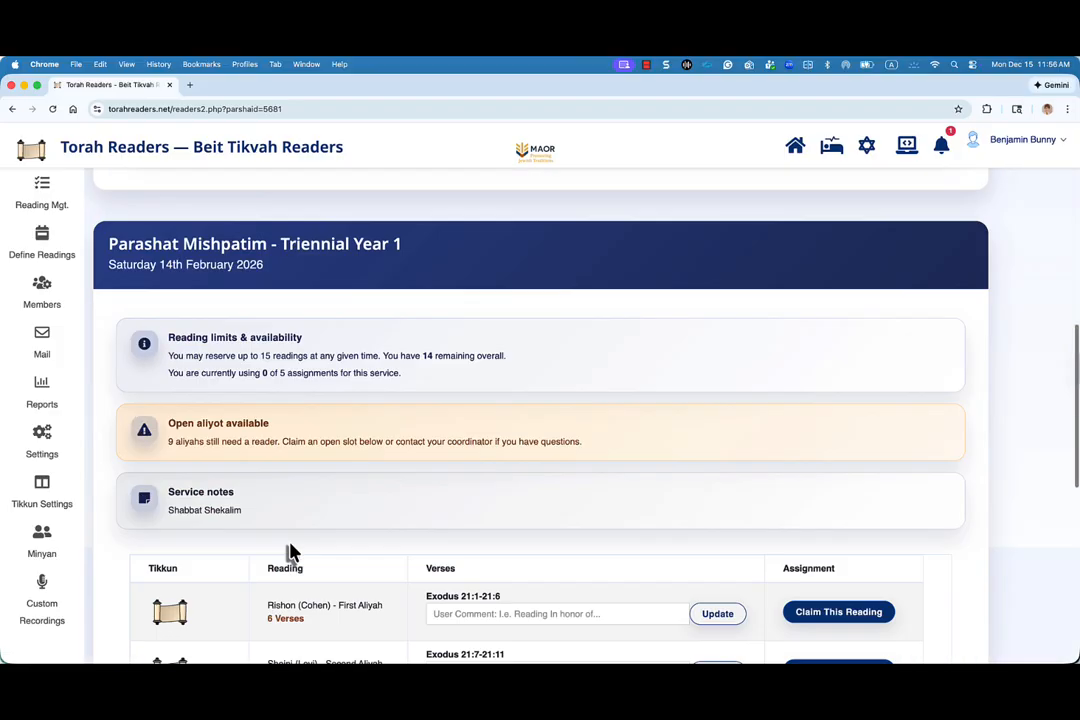
pyautogui.scroll(-6, 290, 553)
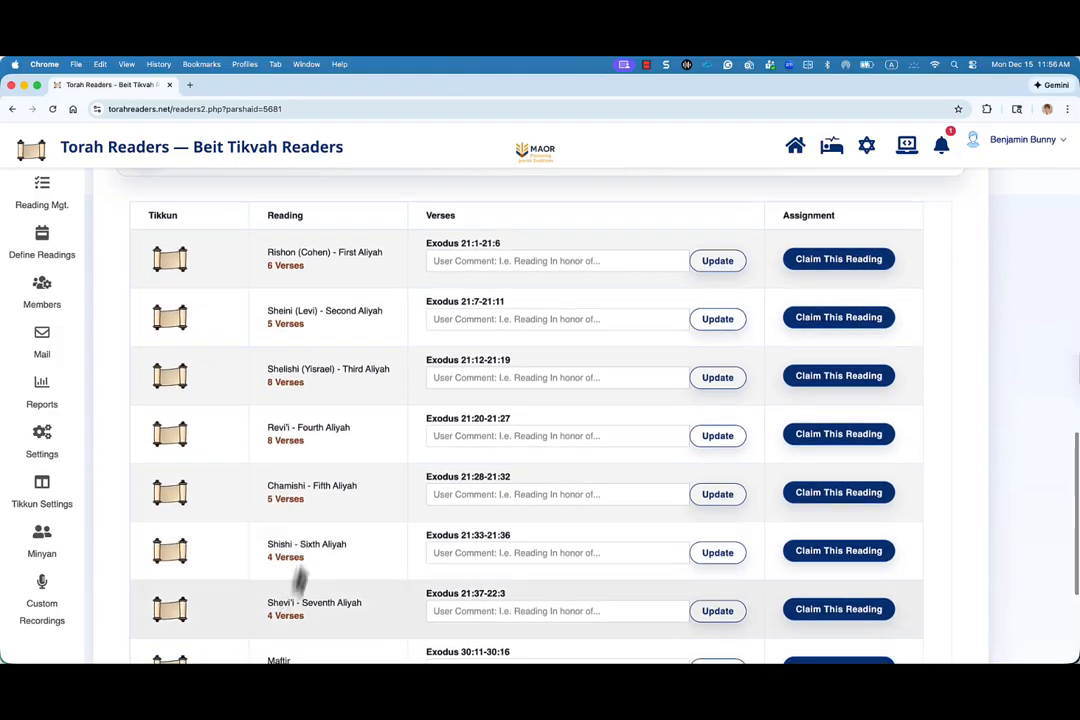
# Step: Open the administrator management page for Parashat Mishpatim
pyautogui.scroll(8, 303, 457)
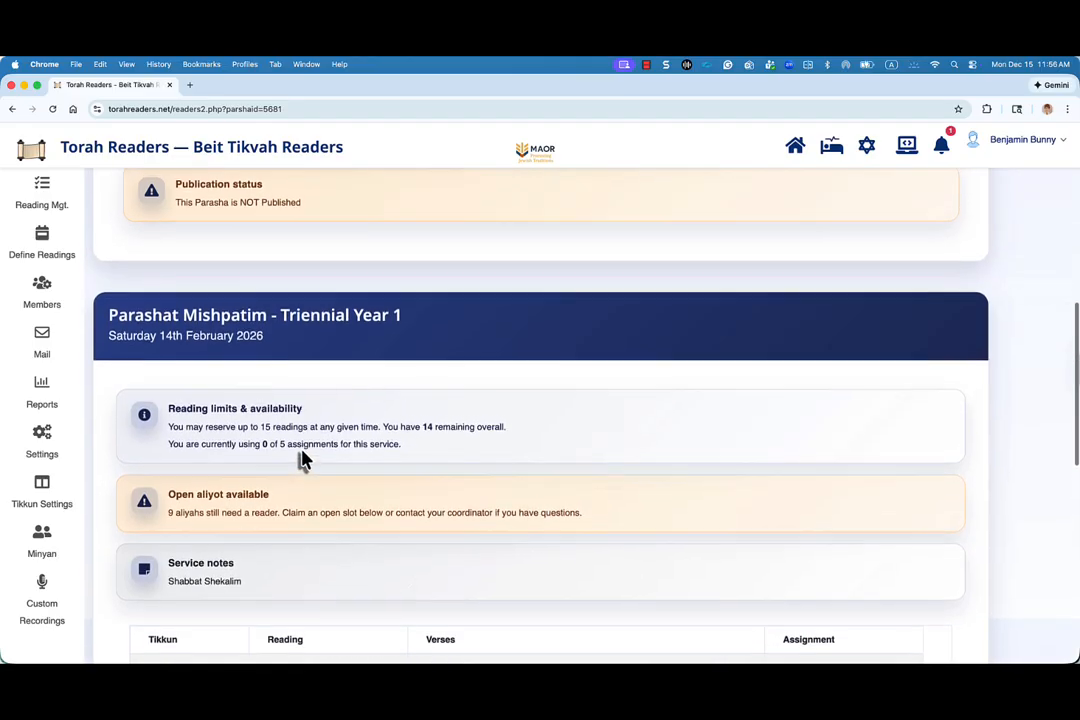
pyautogui.scroll(3, 303, 460)
pyautogui.scroll(2, 300, 460)
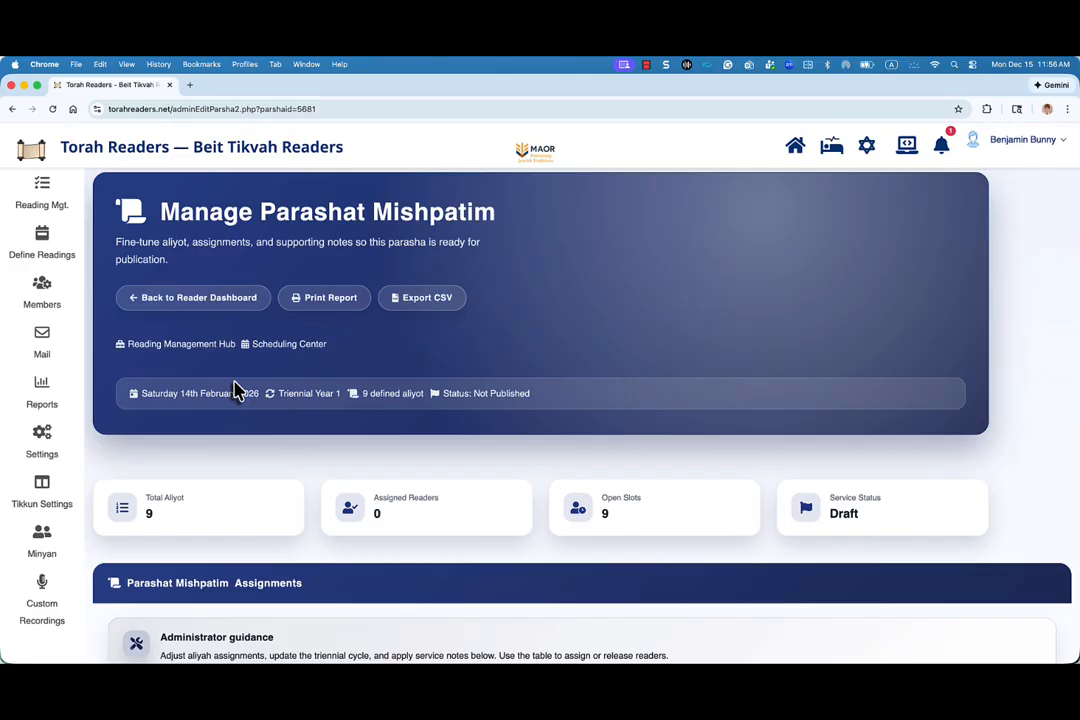
# Step: Examine the parasha's title, triennial year, reading date, admin notes and member-visible note settings
pyautogui.scroll(-2, 247, 383)
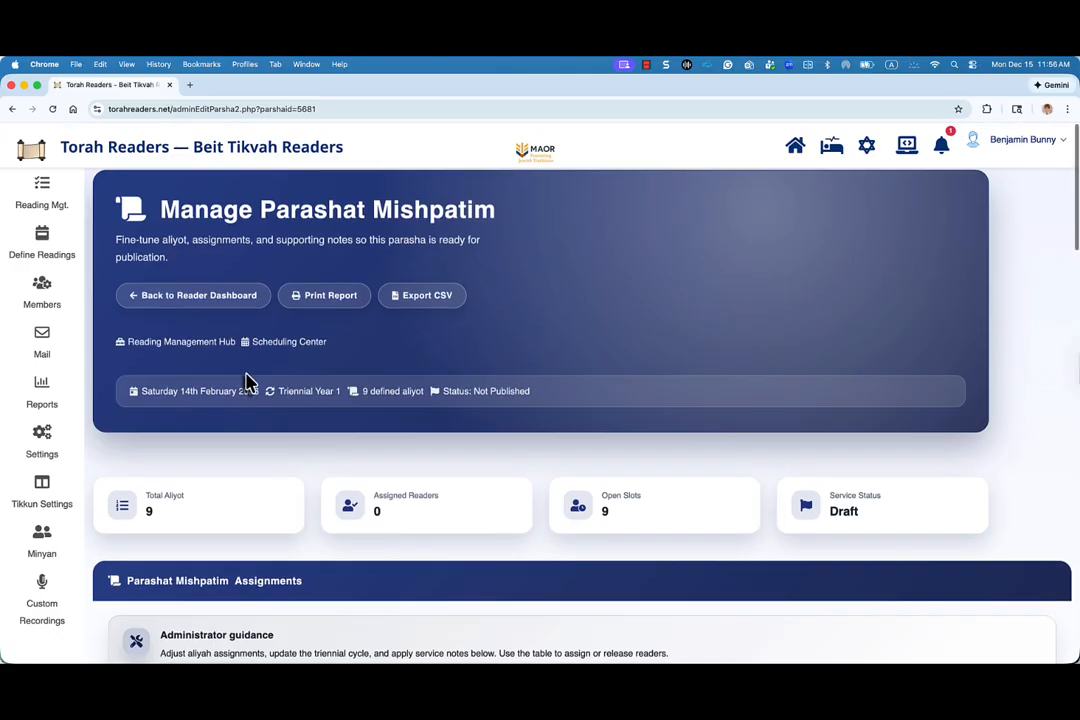
pyautogui.scroll(-5, 247, 383)
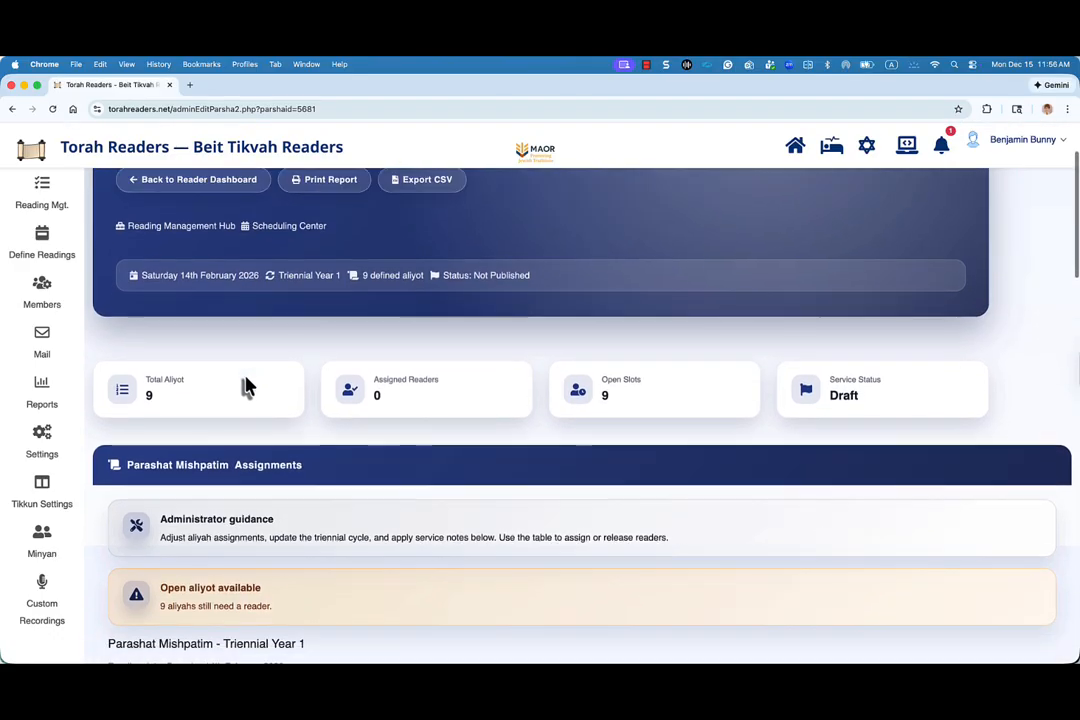
pyautogui.scroll(-5, 247, 385)
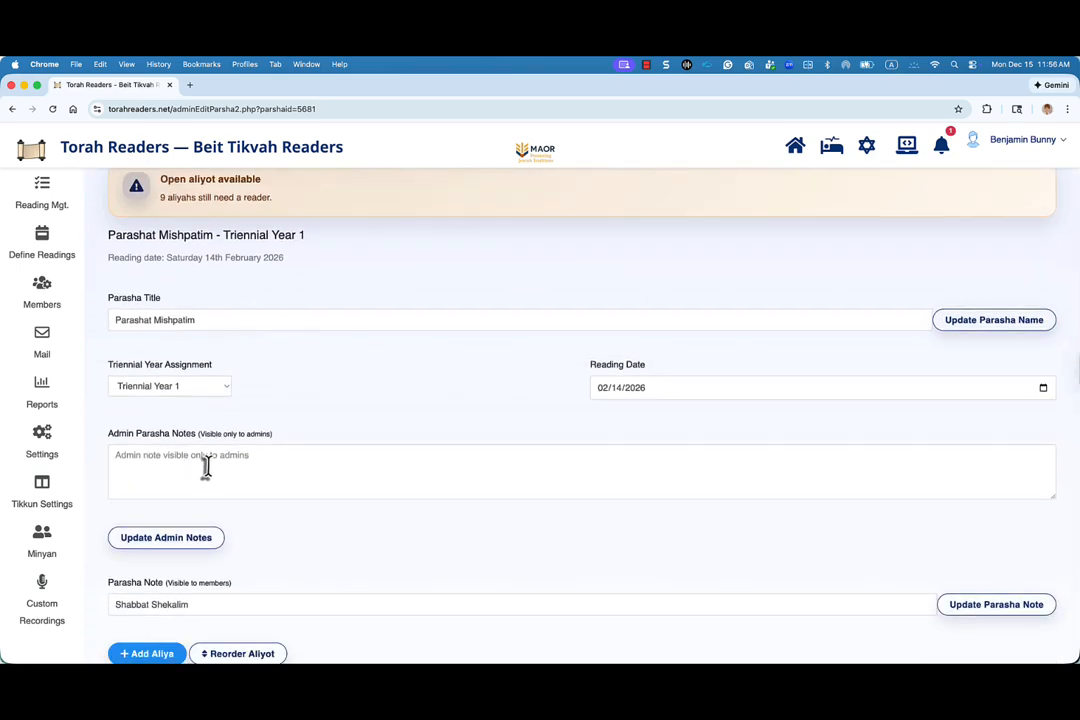
pyautogui.scroll(-2, 205, 465)
pyautogui.scroll(-2, 208, 475)
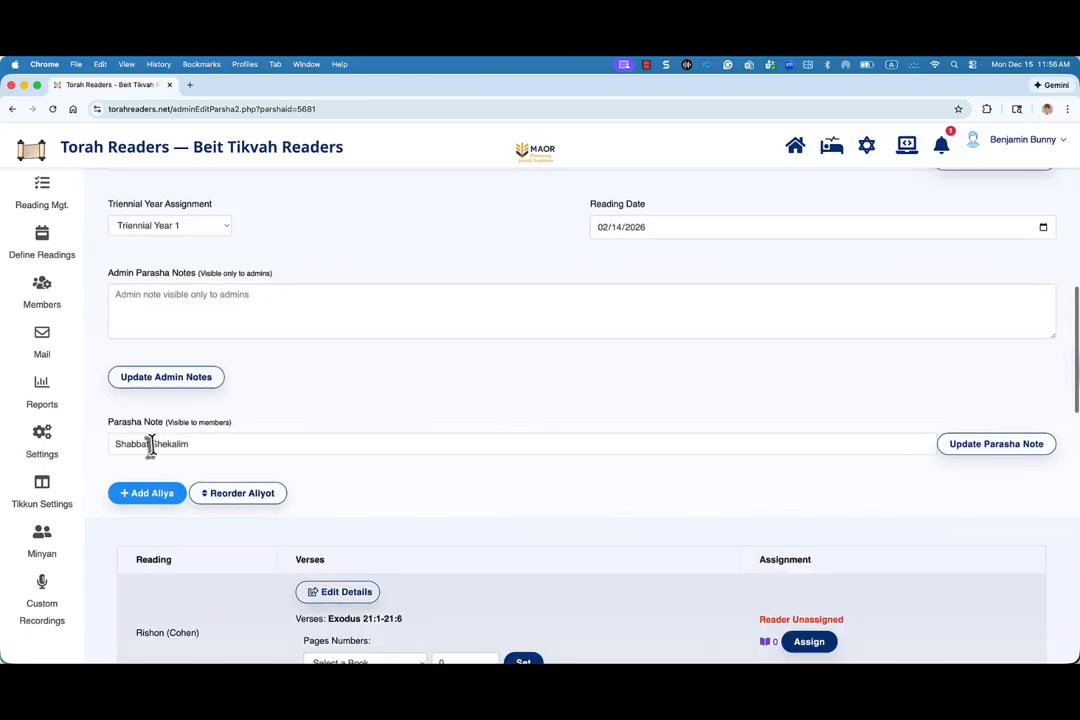
# Step: Inspect the Rishon (Cohen) aliyah's verse range and note settings, and close them without updating
pyautogui.scroll(-7, 243, 467)
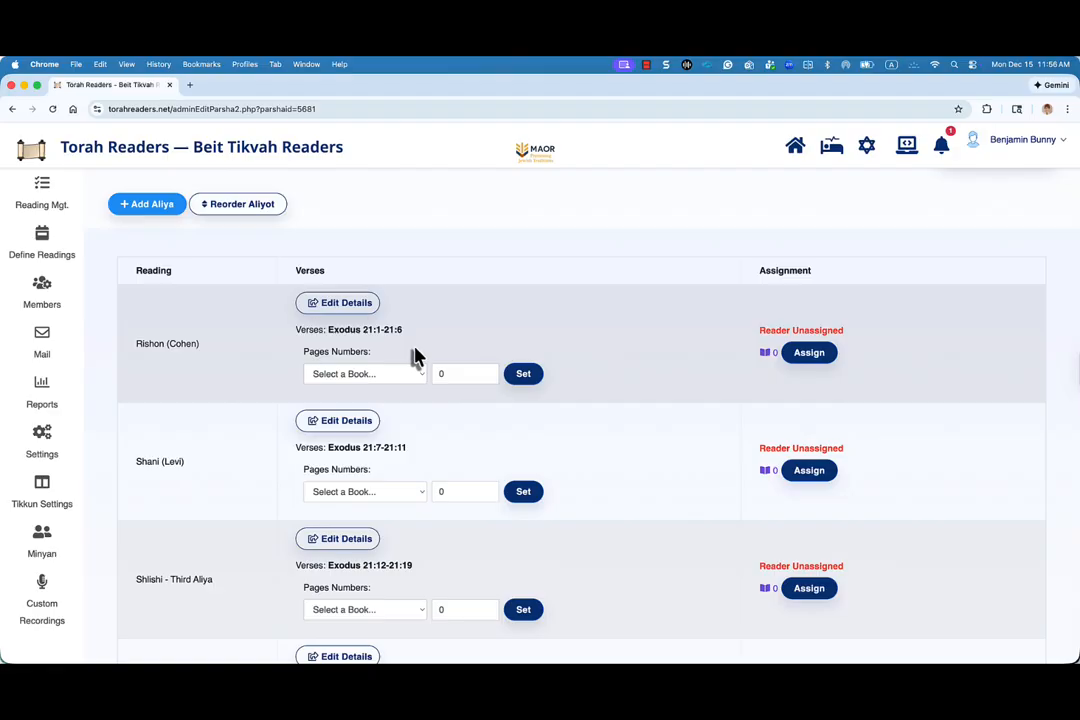
pyautogui.click(336, 305)
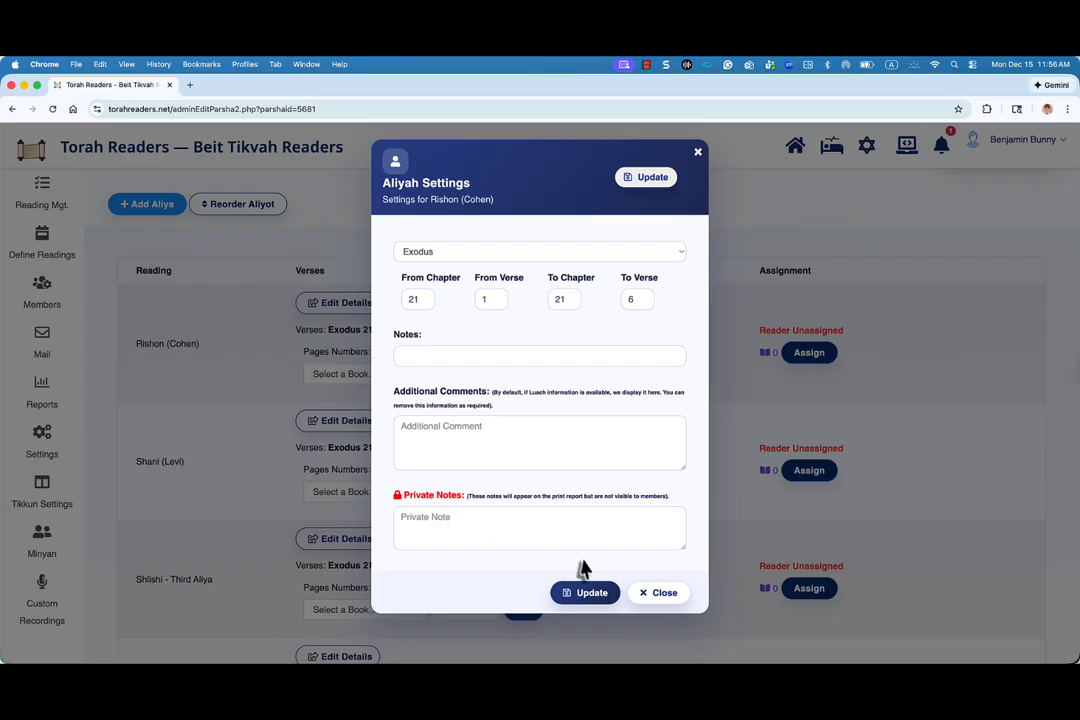
pyautogui.click(665, 594)
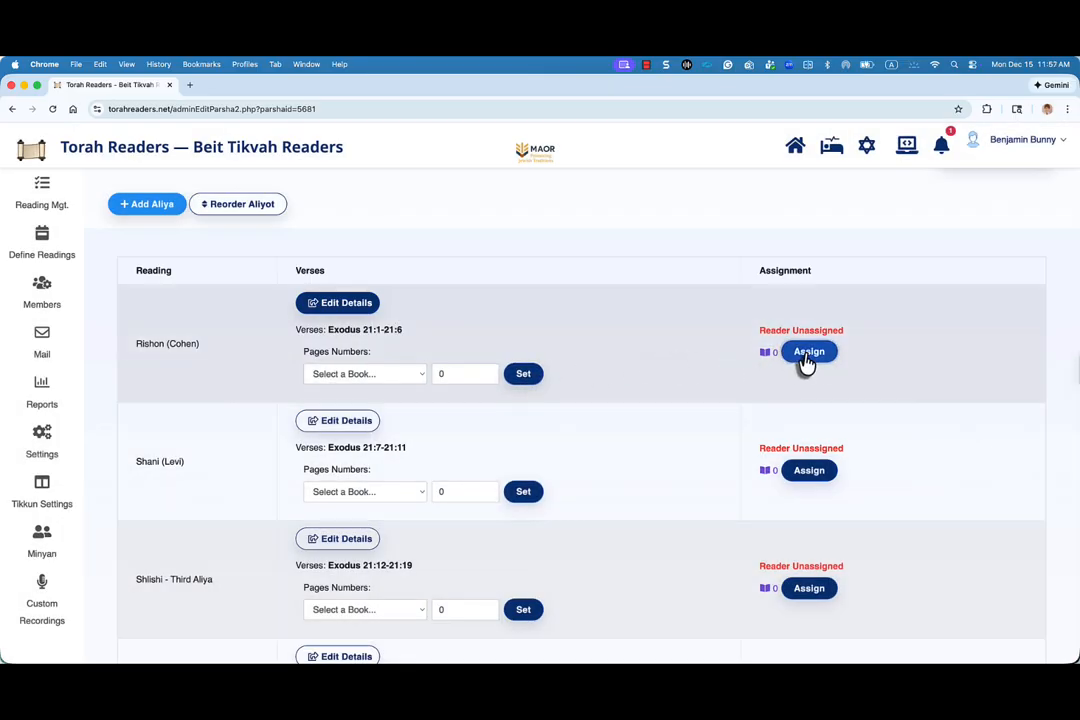
# Step: Assign the Rishon (Cohen) aliyah, Exodus 21:1-21:6, to the signed-in administrator's own member entry
pyautogui.click(808, 353)
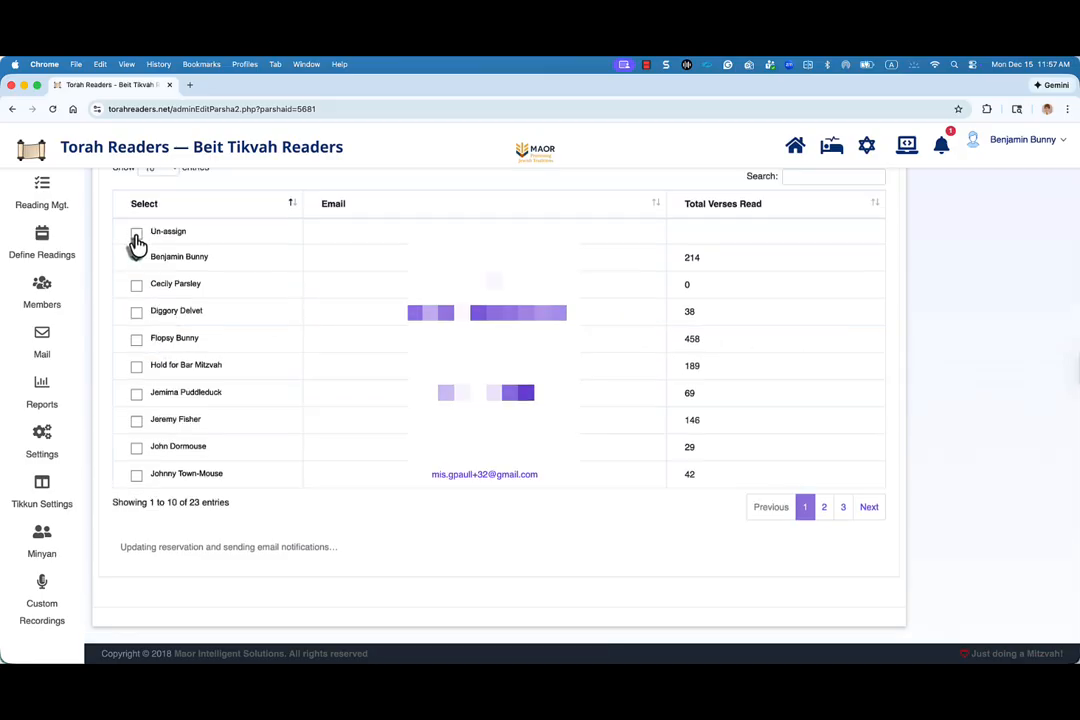
pyautogui.scroll(5, 400, 340)
pyautogui.scroll(3, 420, 370)
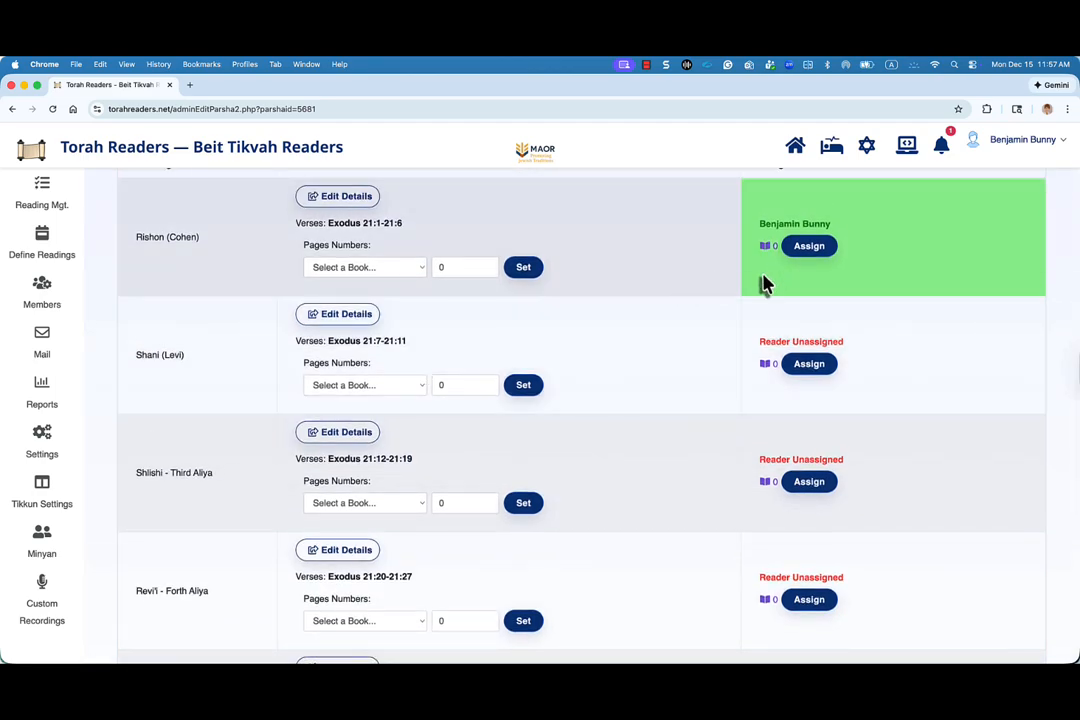
# Step: Assign the Shani (Levi) aliyah, Exodus 21:7-21:11, to the "Hold for Bar Mitzvah" entry
pyautogui.click(809, 364)
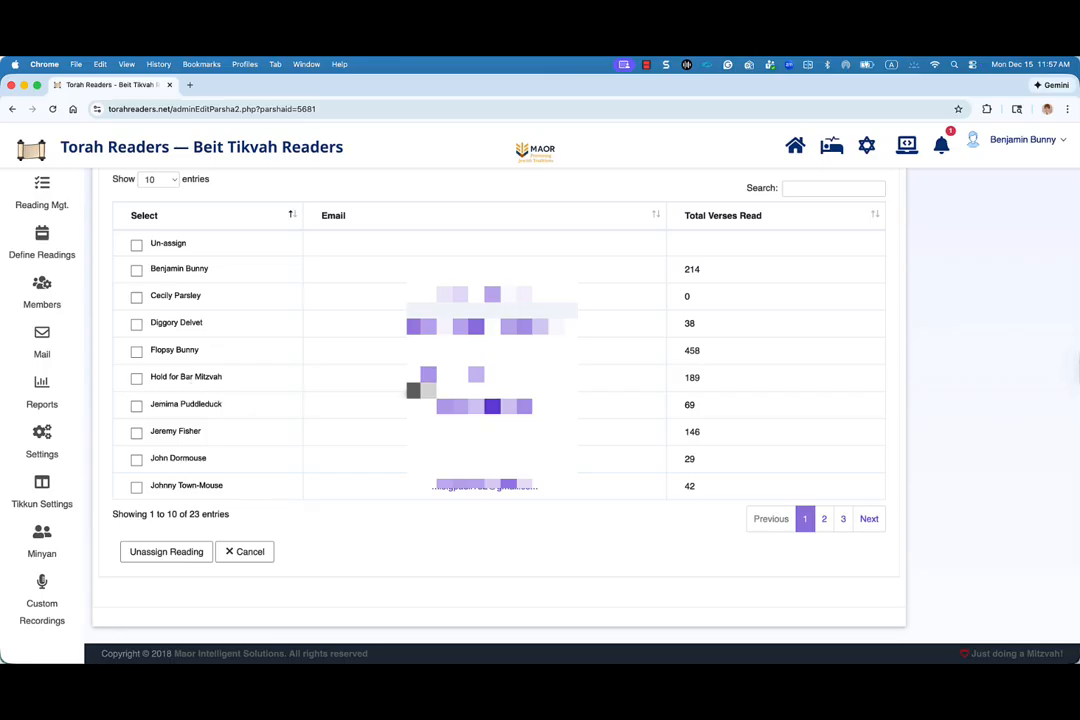
pyautogui.click(136, 378)
pyautogui.scroll(6, 300, 413)
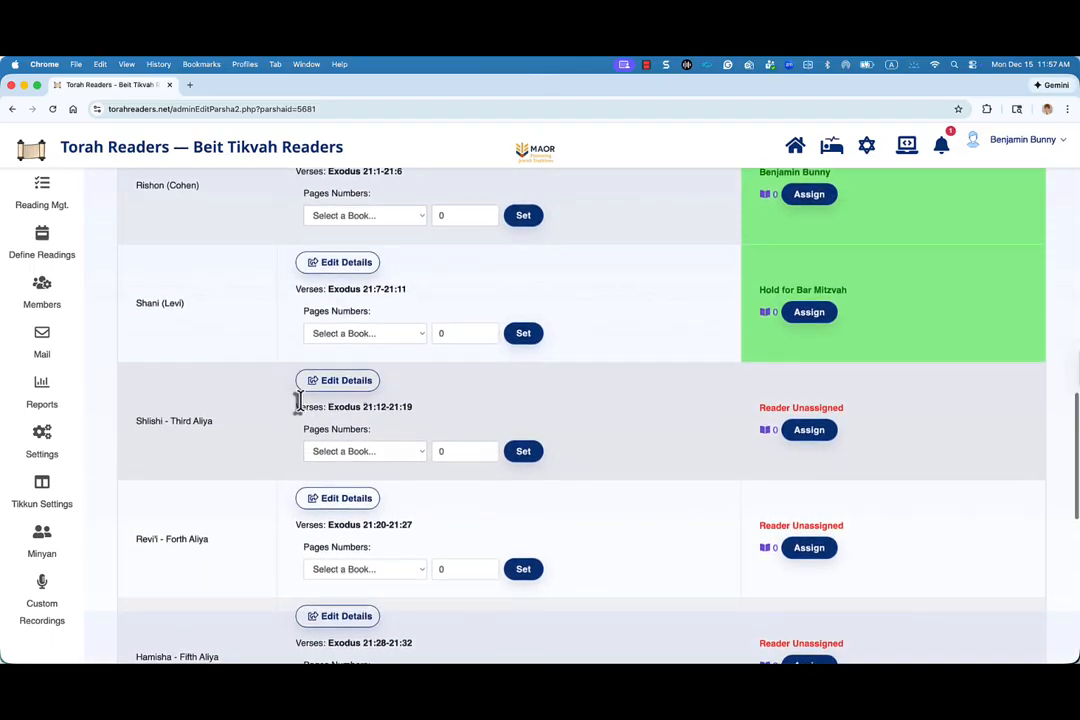
# Step: Set the Shani (Levi) aliyah's page reference to page 156 in the Etz Chaim book
pyautogui.click(366, 338)
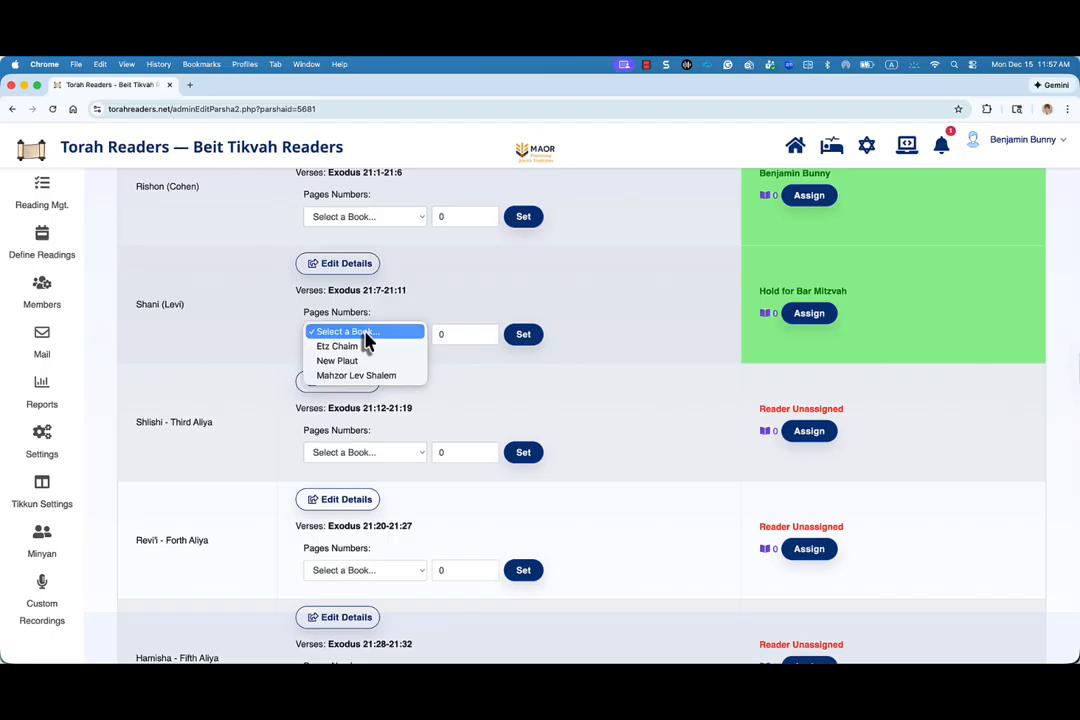
pyautogui.click(360, 348)
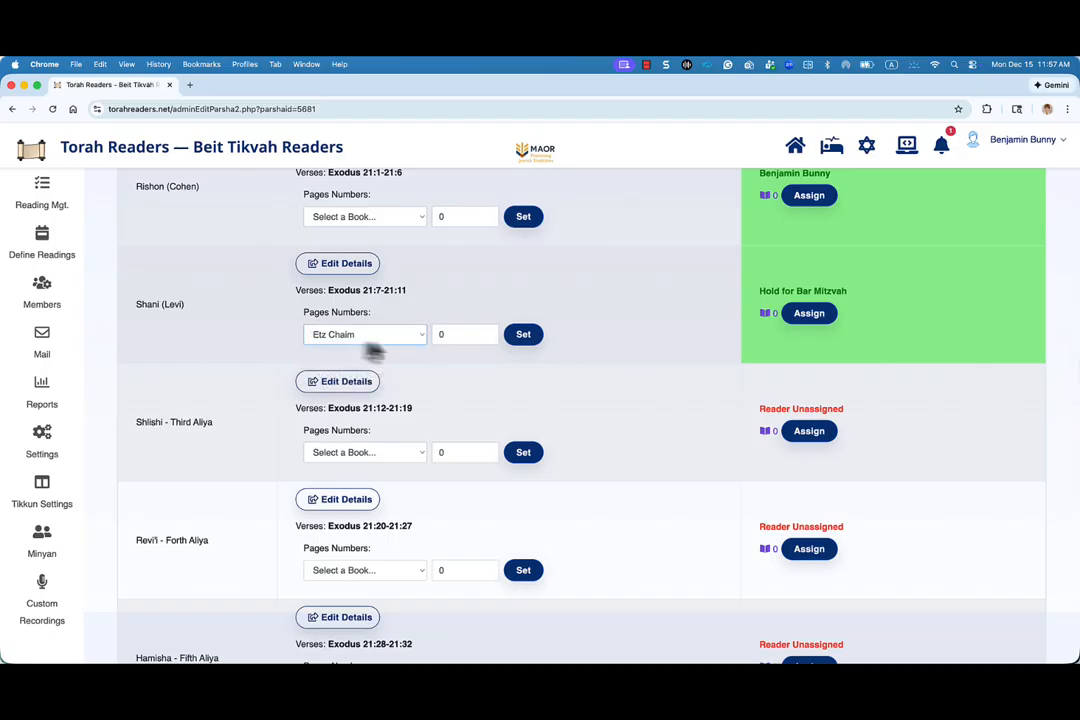
pyautogui.moveTo(449, 336); pyautogui.dragTo(432, 344)
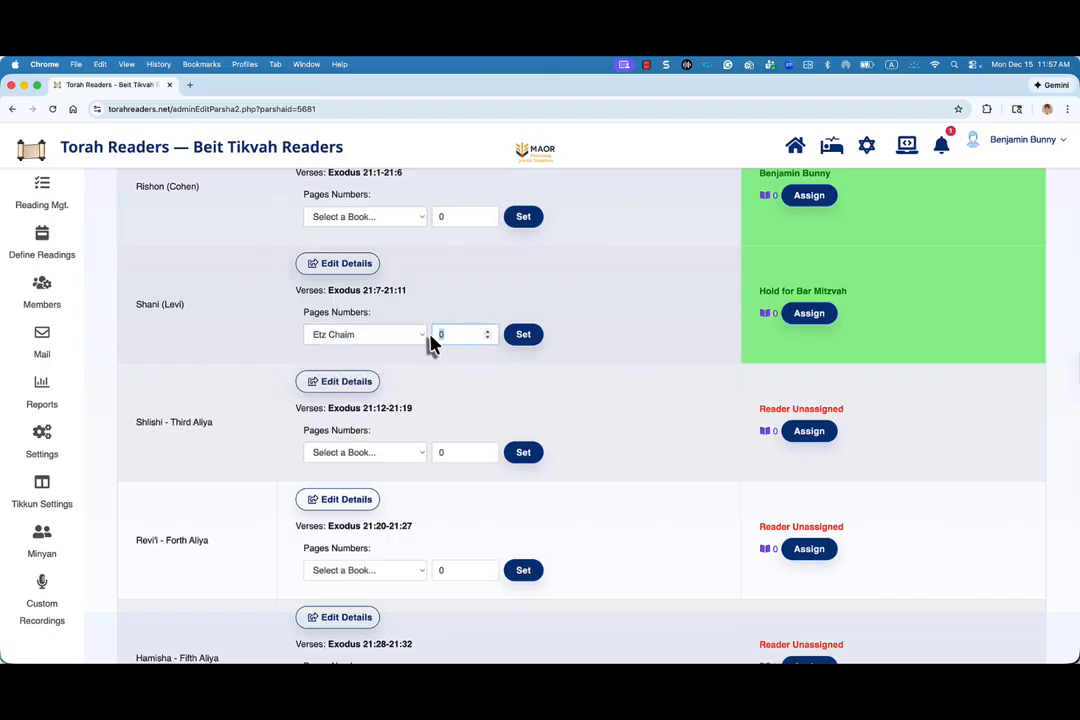
pyautogui.write('156')
pyautogui.click(527, 338)
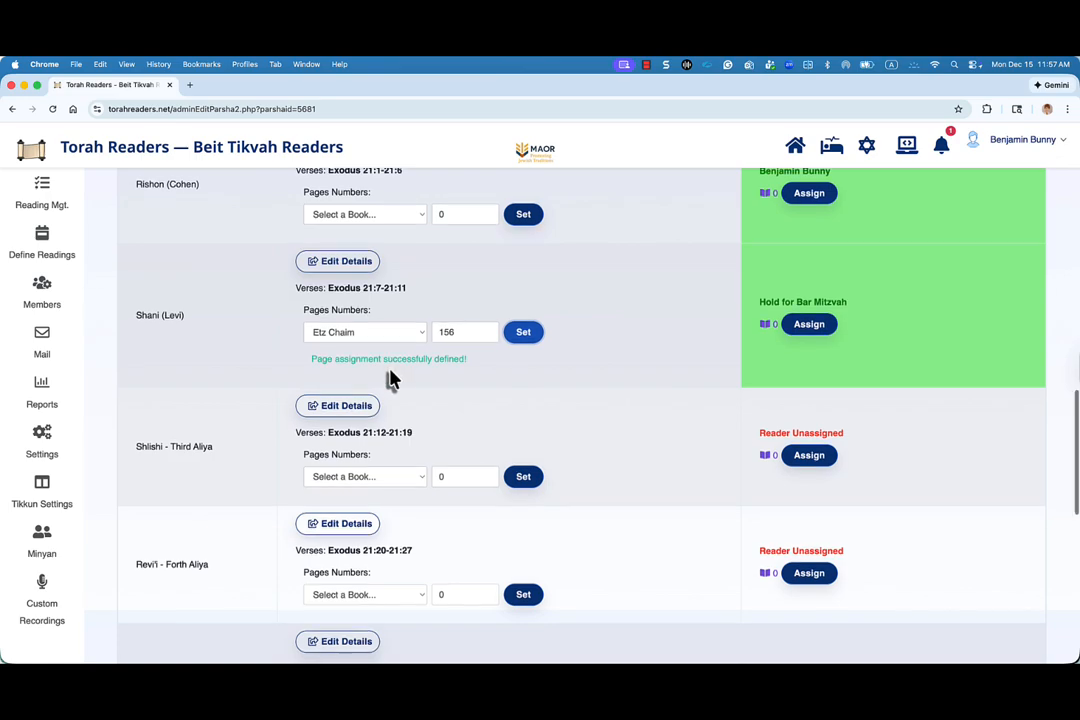
# Step: Inspect the Haftarah's reading definitions and the book choices for a second passage, and close them without updating
pyautogui.scroll(-3, 390, 378)
pyautogui.scroll(-4, 388, 378)
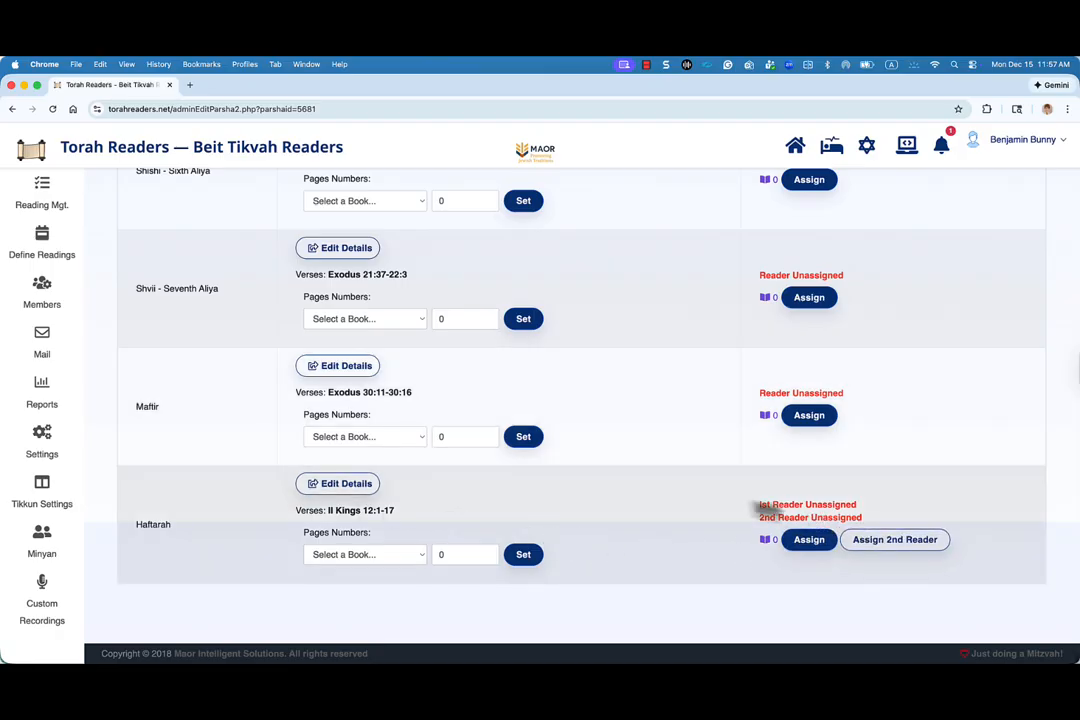
pyautogui.click(346, 487)
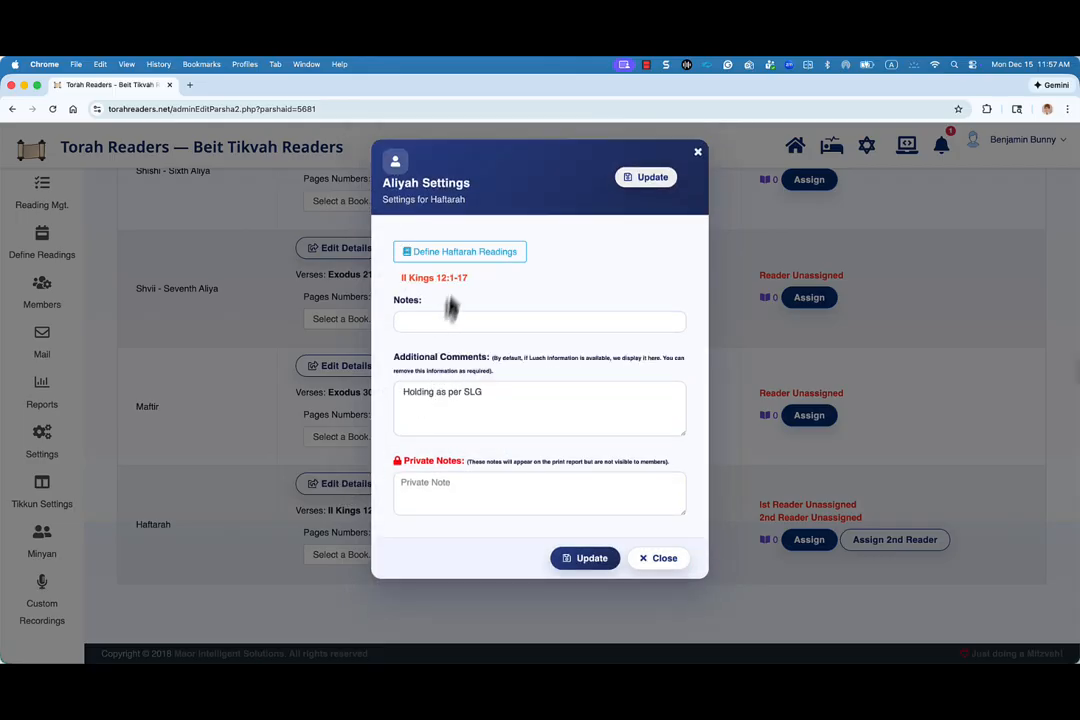
pyautogui.click(450, 255)
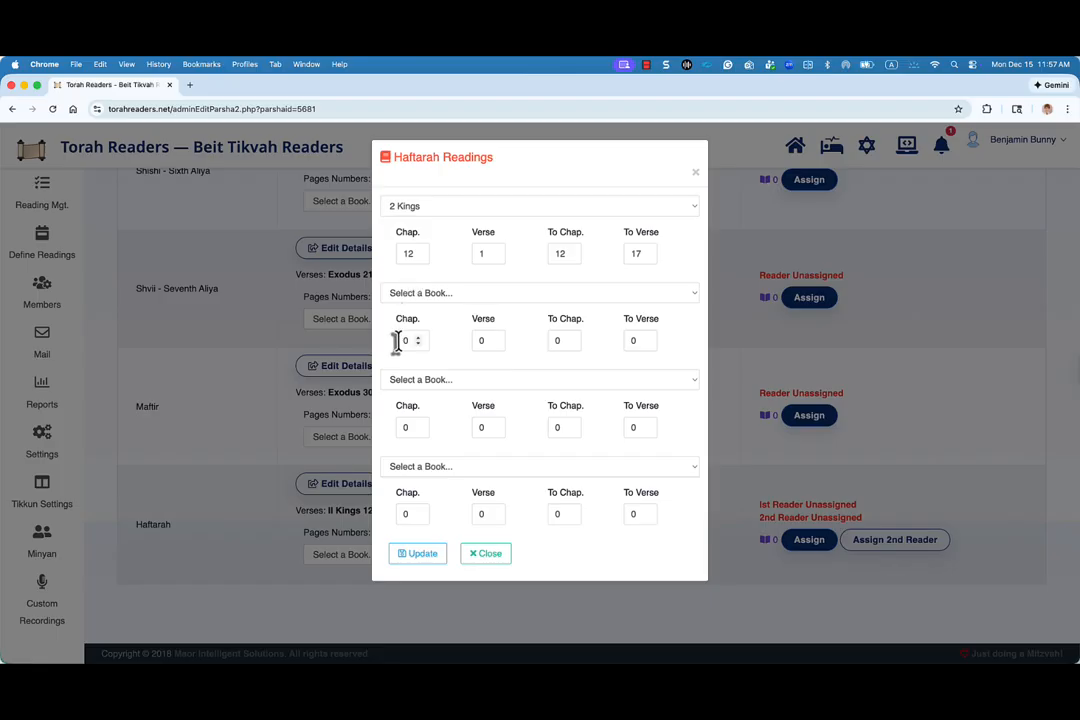
pyautogui.click(466, 295)
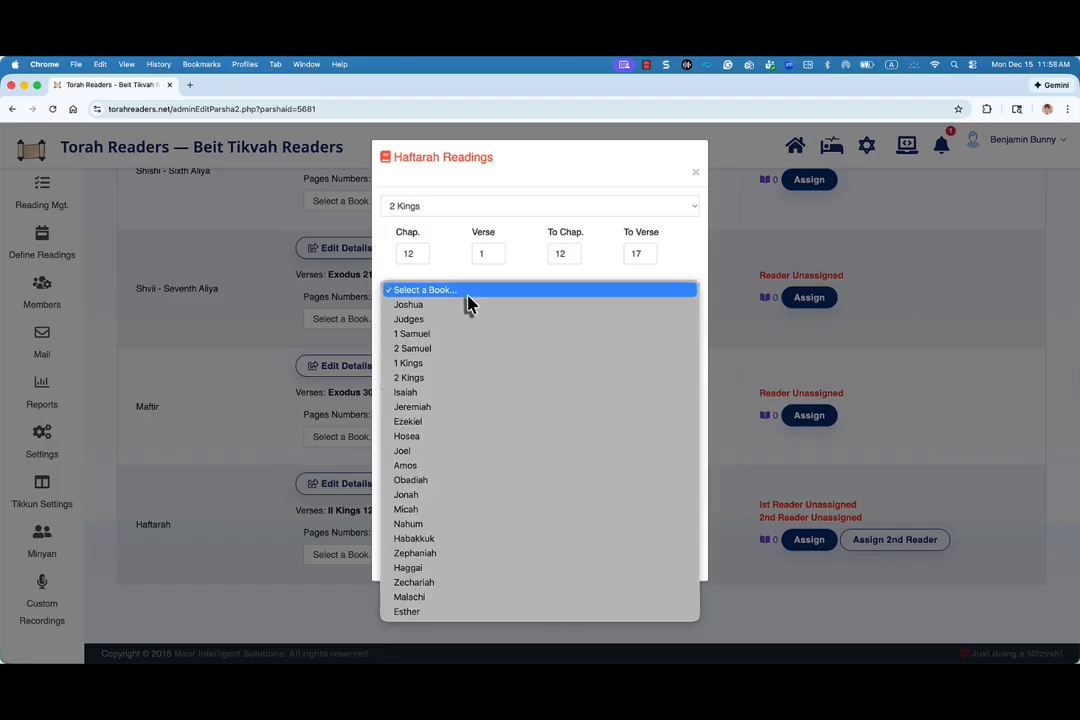
pyautogui.click(466, 298)
pyautogui.click(489, 556)
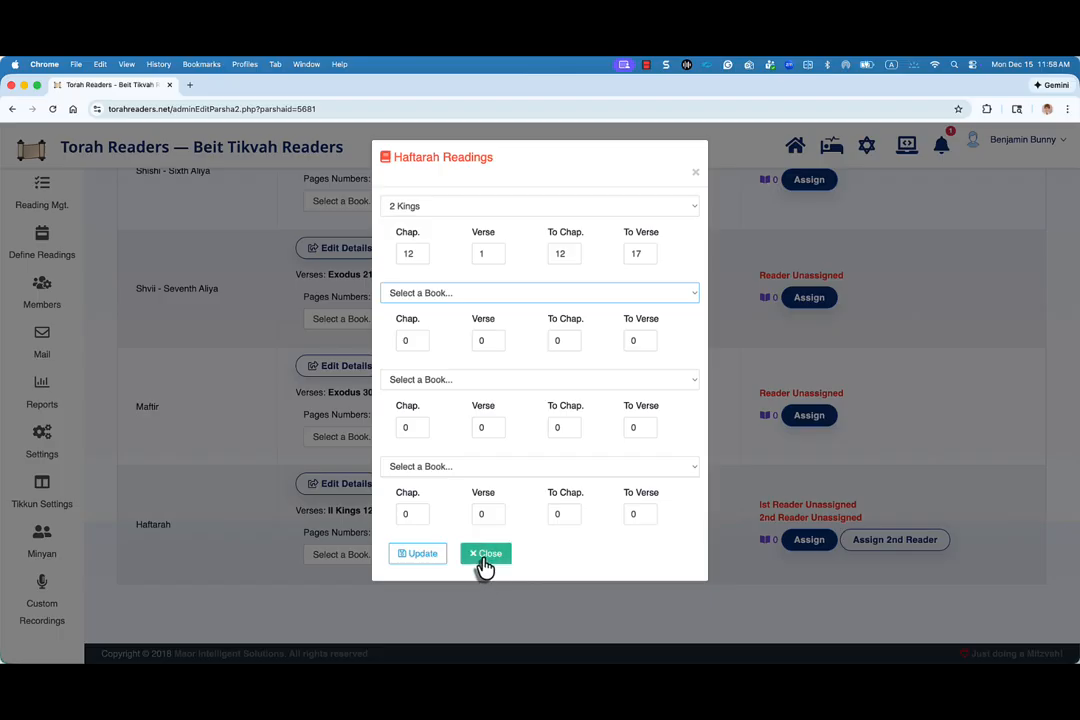
pyautogui.scroll(3, 398, 497)
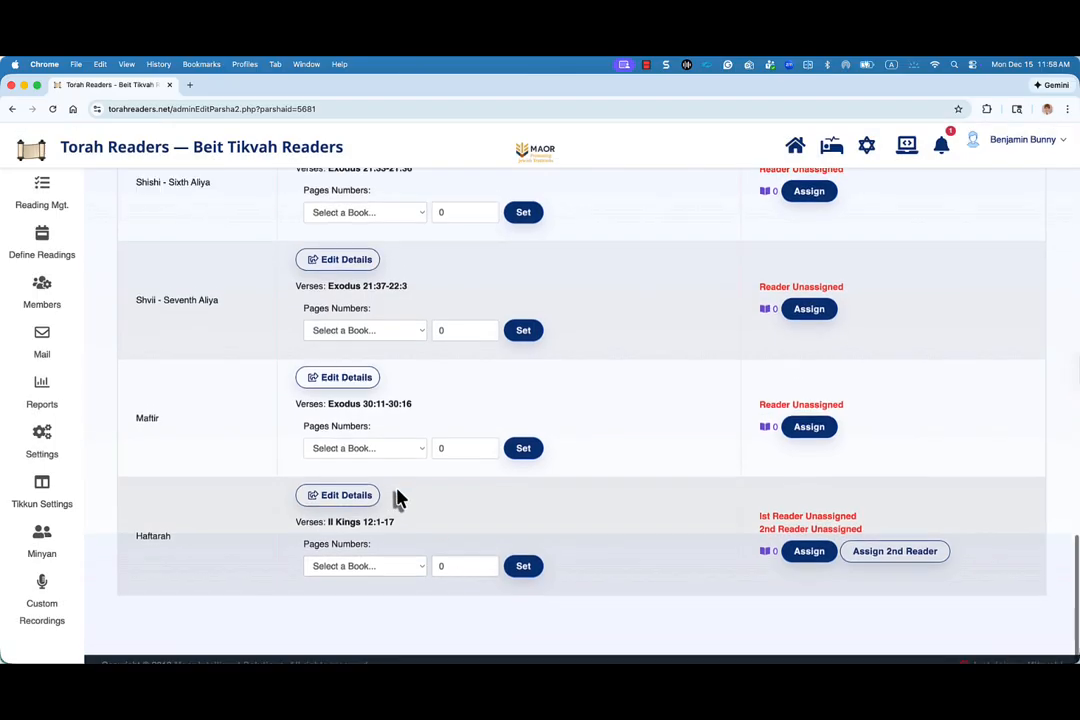
# Step: Add and save an extra aliyah named 2A covering Exodus 21:1 to 21:3
pyautogui.scroll(15, 398, 497)
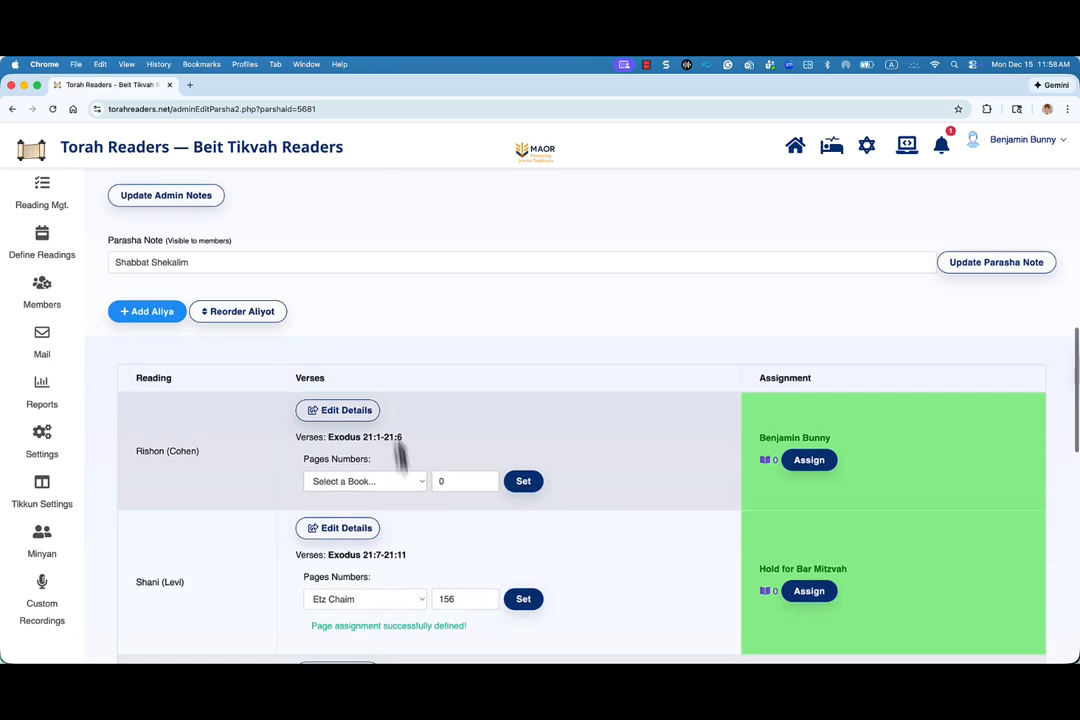
pyautogui.click(142, 314)
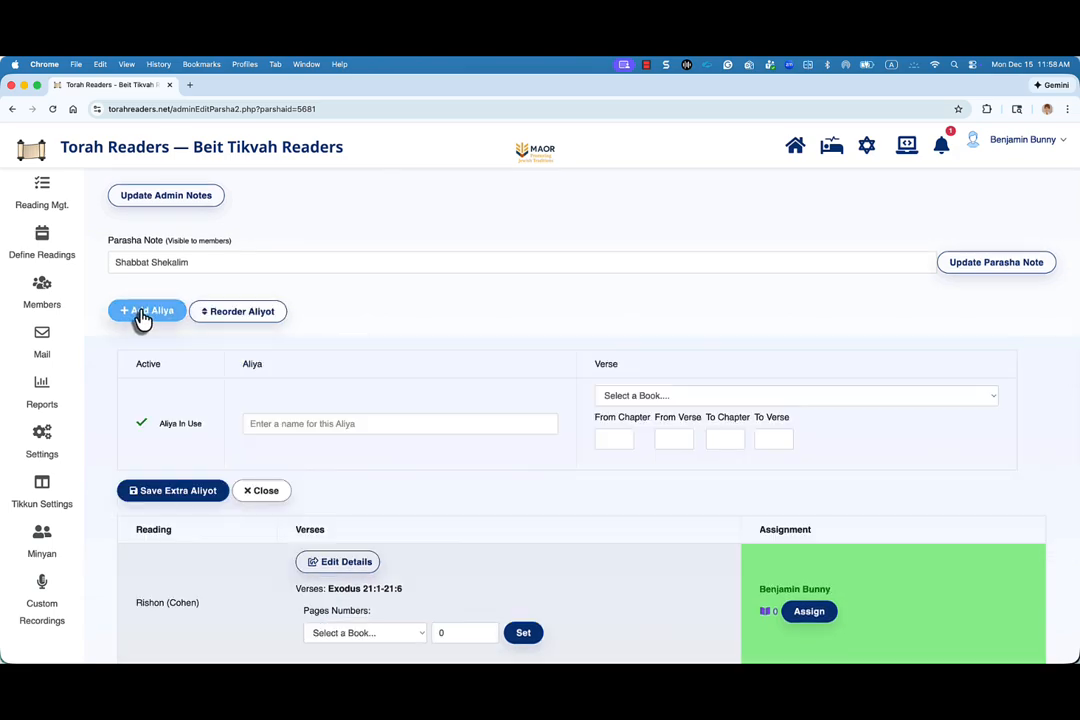
pyautogui.click(294, 424)
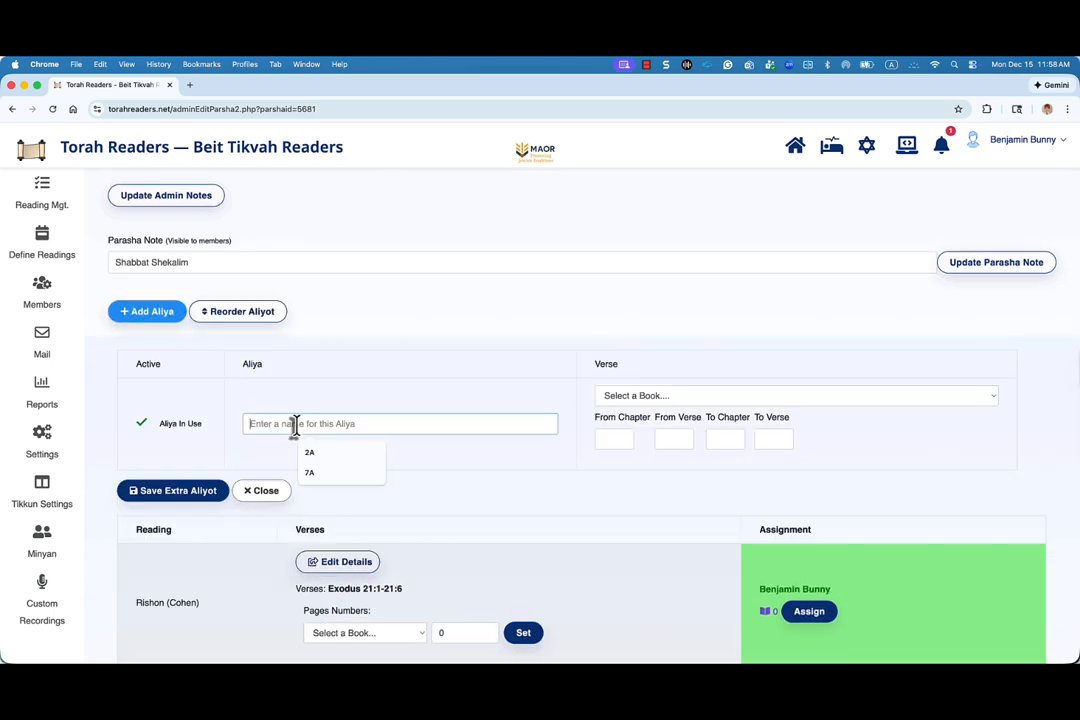
pyautogui.click(333, 467)
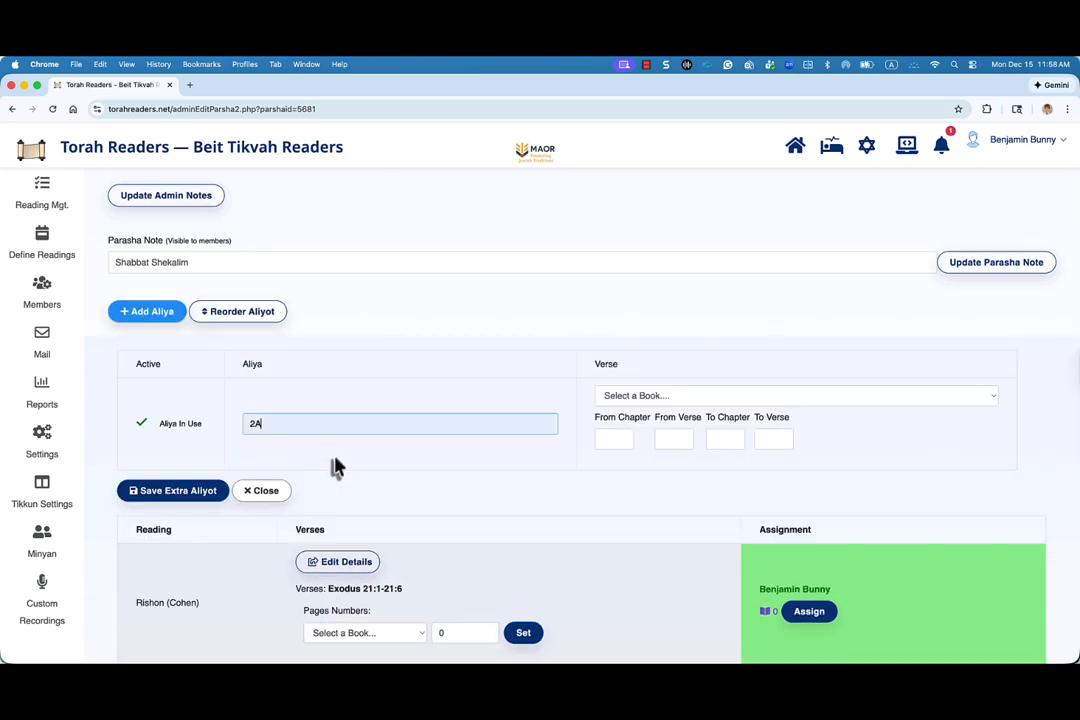
pyautogui.click(633, 398)
pyautogui.click(632, 428)
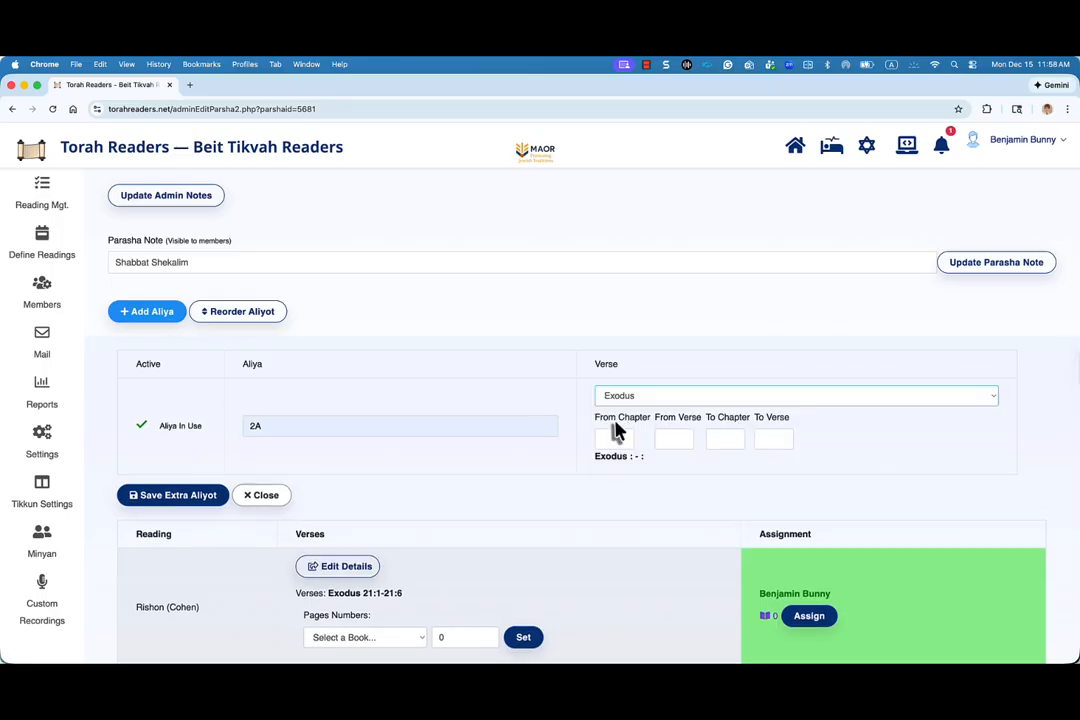
pyautogui.click(606, 437)
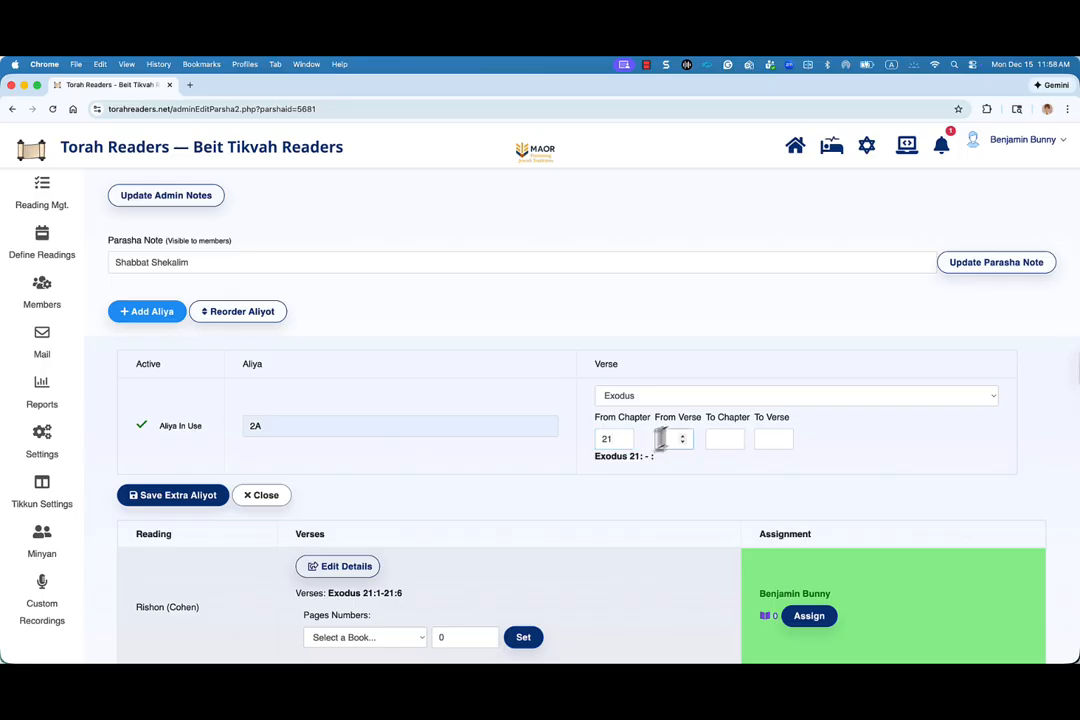
pyautogui.click(714, 438)
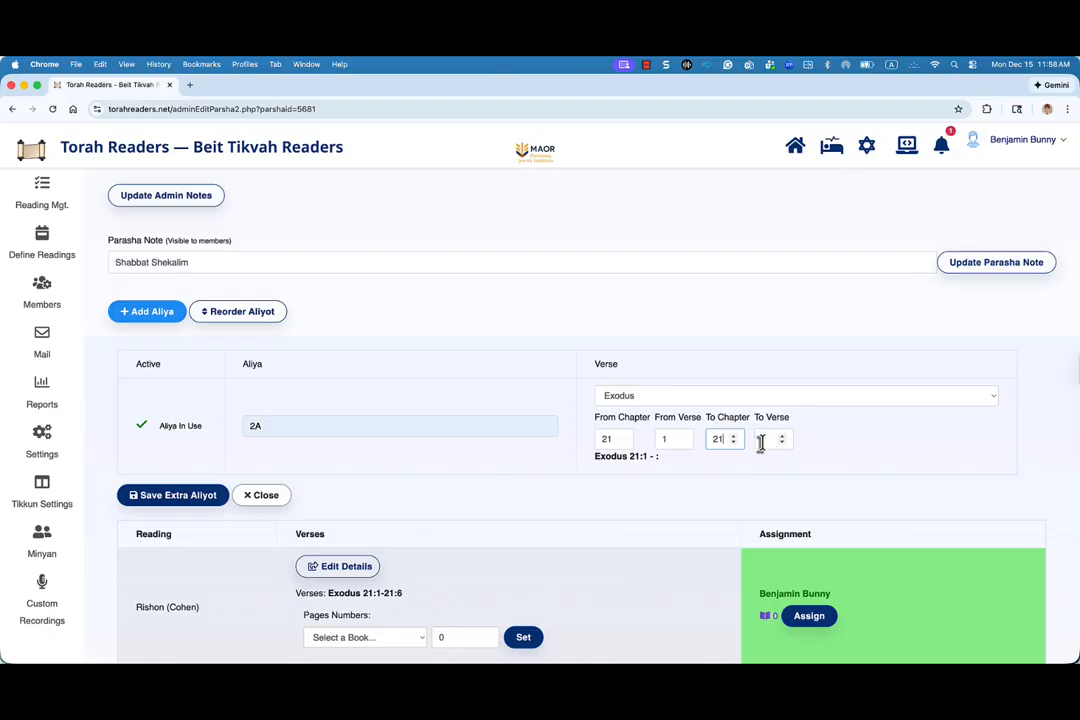
pyautogui.click(760, 443)
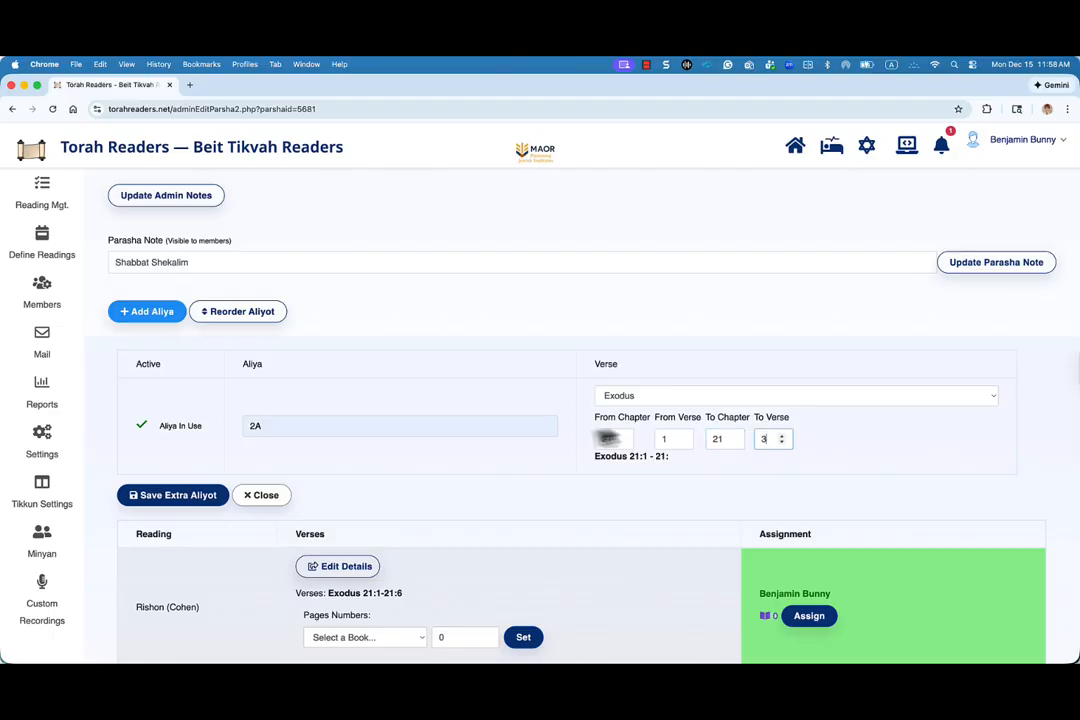
pyautogui.click(185, 503)
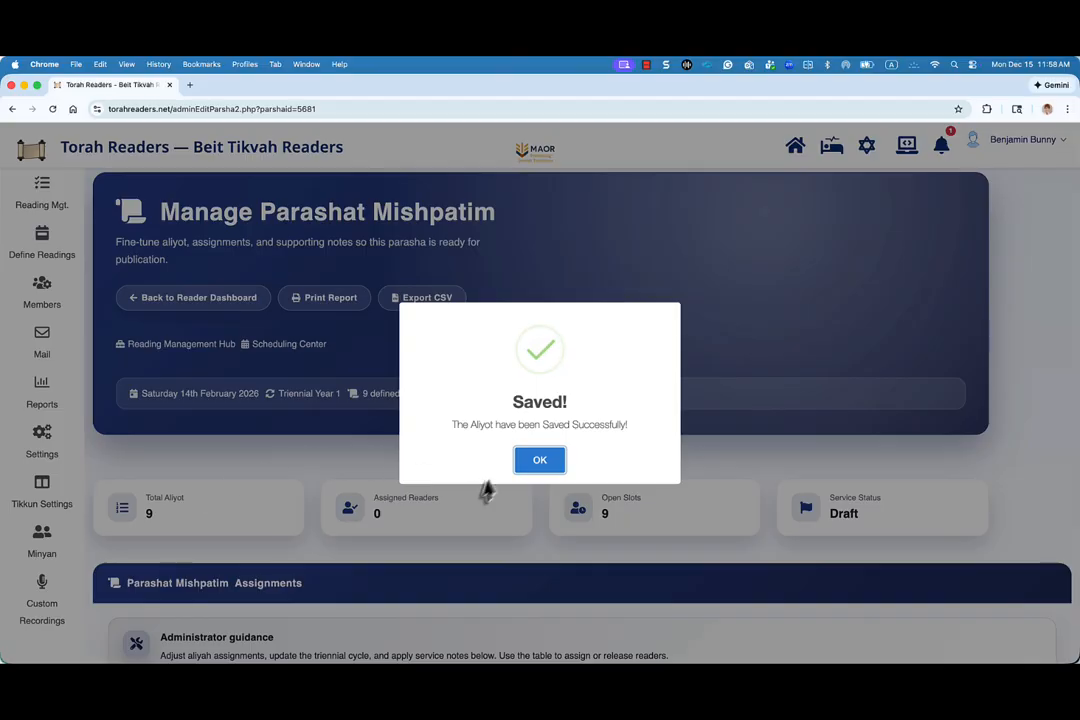
pyautogui.click(555, 468)
# Step: Reorder the aliyot so that 2A comes directly after Shani (Levi), and save the new order
pyautogui.scroll(-10, 516, 494)
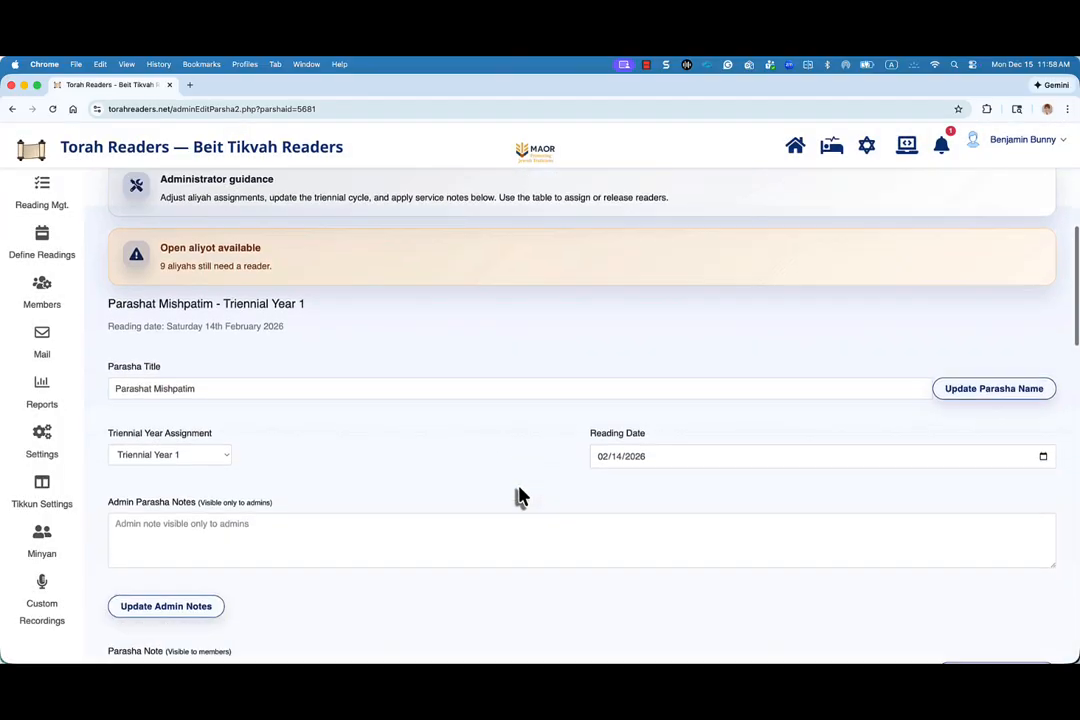
pyautogui.scroll(-2, 517, 497)
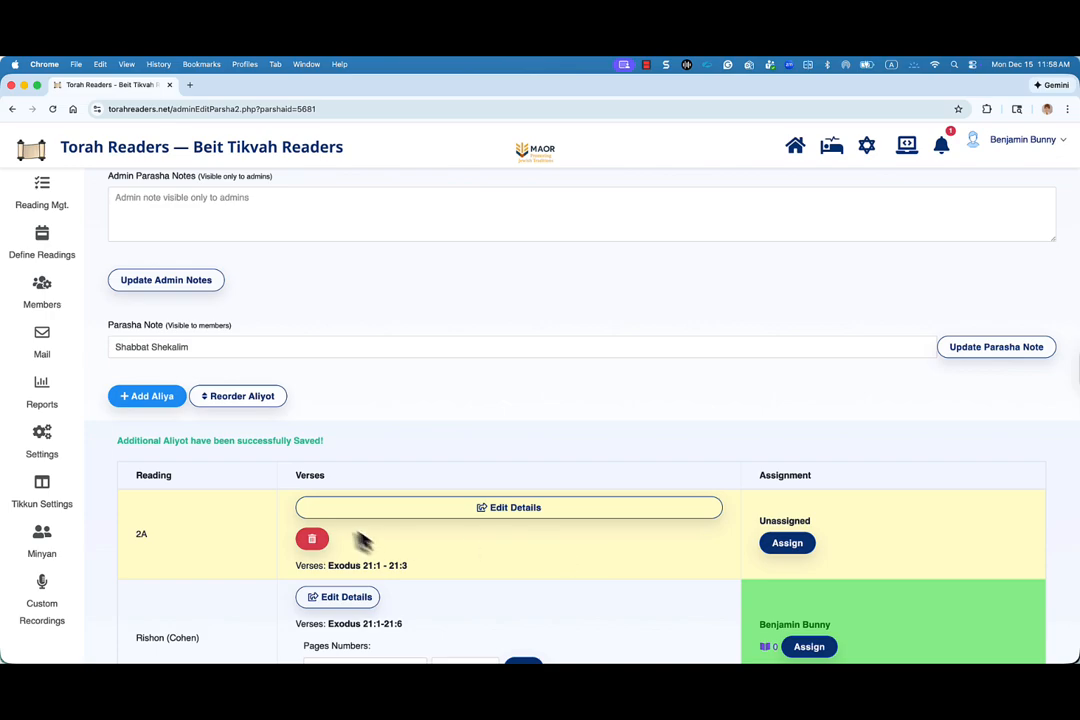
pyautogui.click(245, 398)
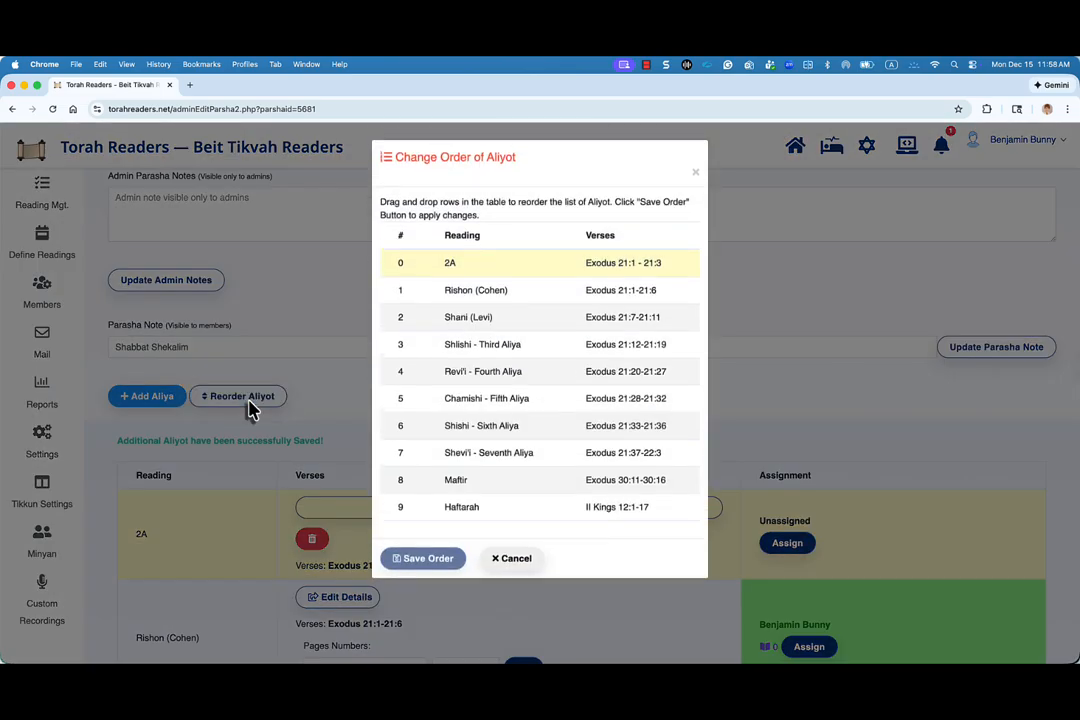
pyautogui.moveTo(441, 268); pyautogui.dragTo(441, 311)
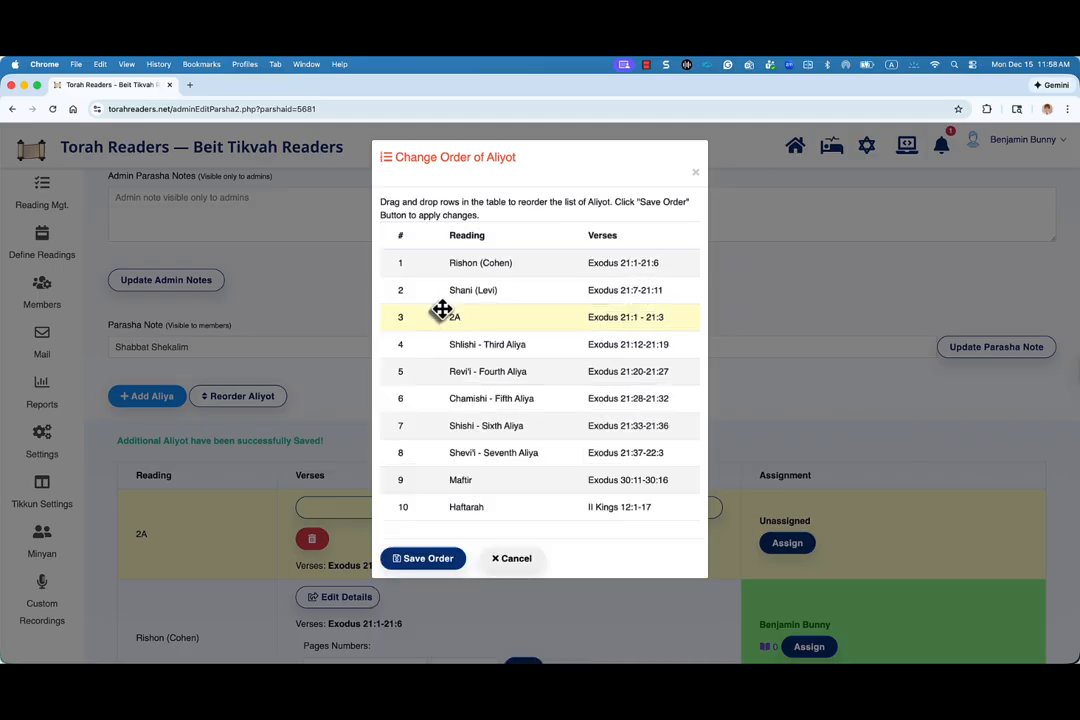
pyautogui.click(448, 558)
pyautogui.click(512, 578)
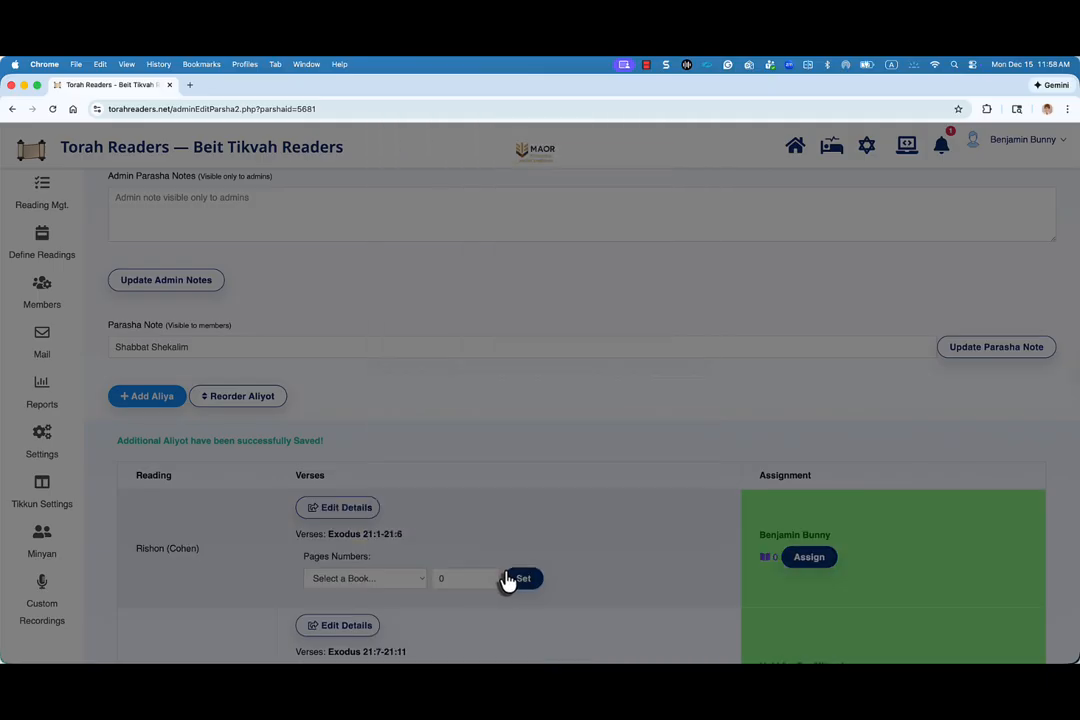
# Step: Assign the extra aliyah 2A to the member with 146 total verses read
pyautogui.scroll(-5, 515, 550)
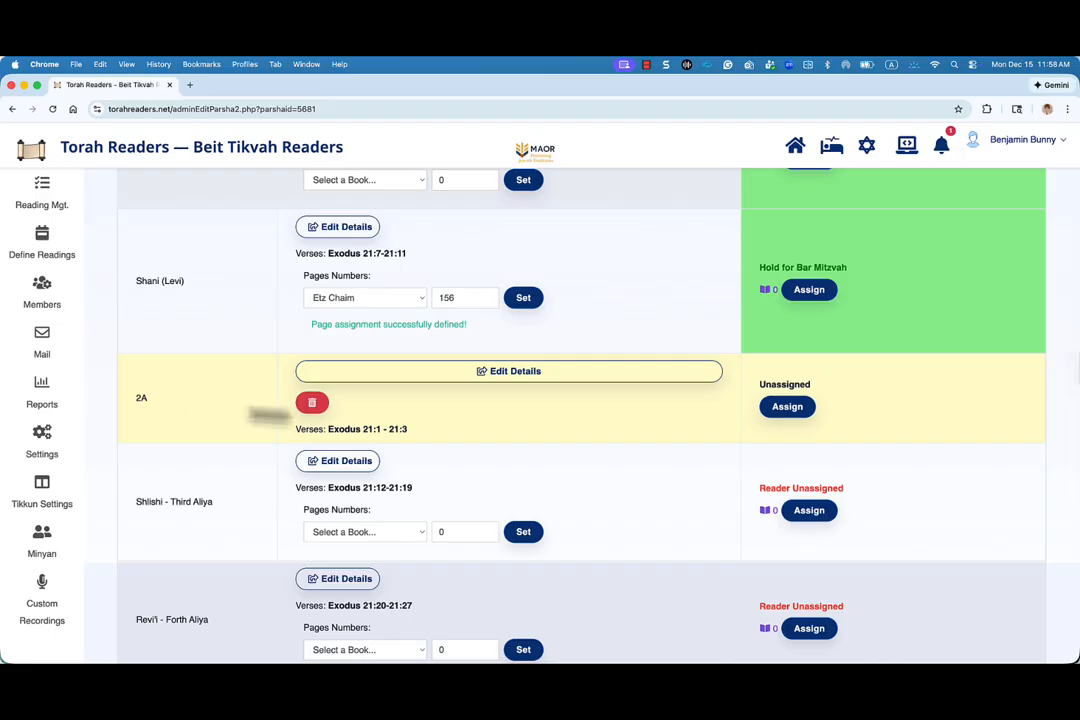
pyautogui.click(787, 406)
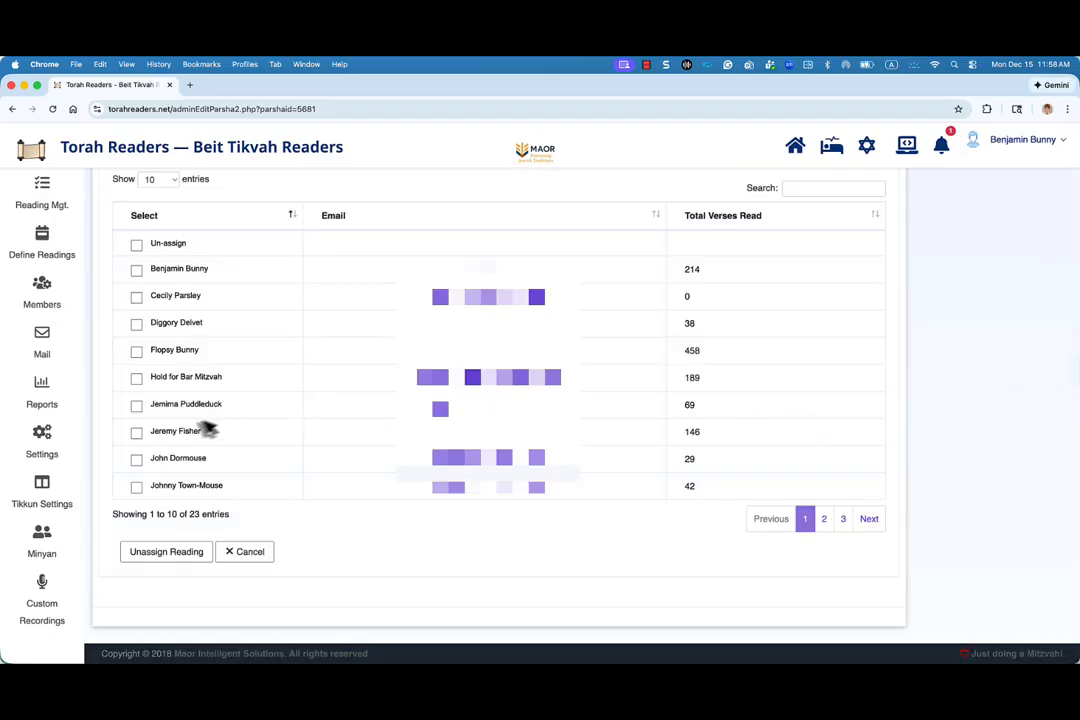
pyautogui.click(137, 437)
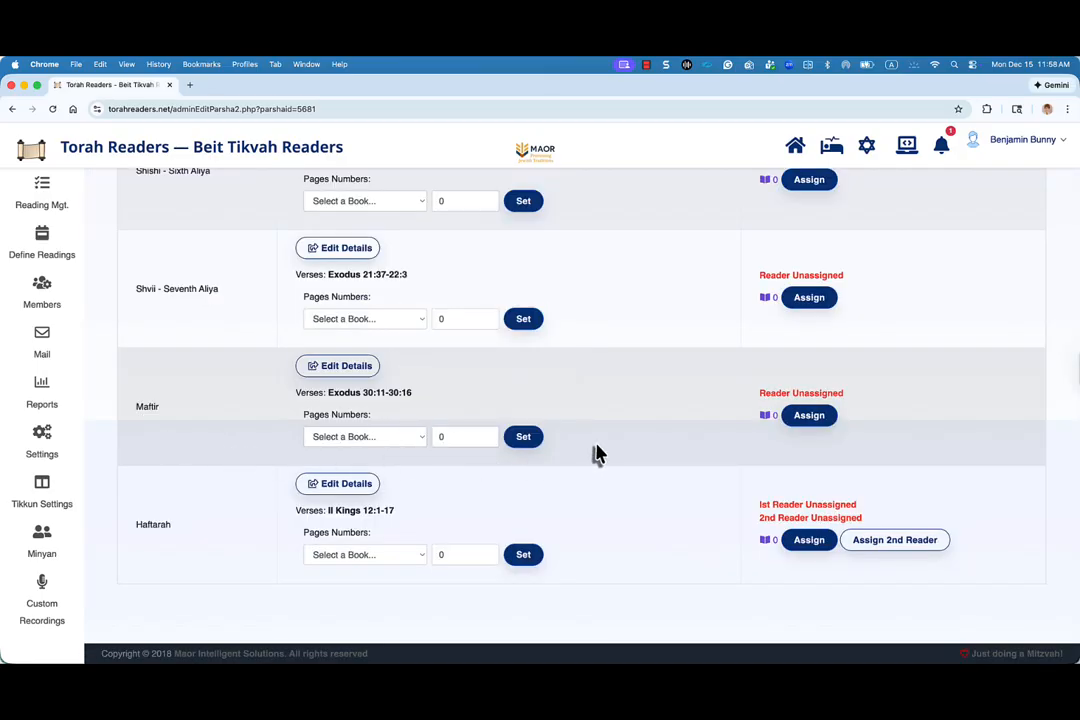
# Step: Add the note "Extra Aliyah" to the 2A aliyah's details, update them and close the settings
pyautogui.scroll(10, 595, 455)
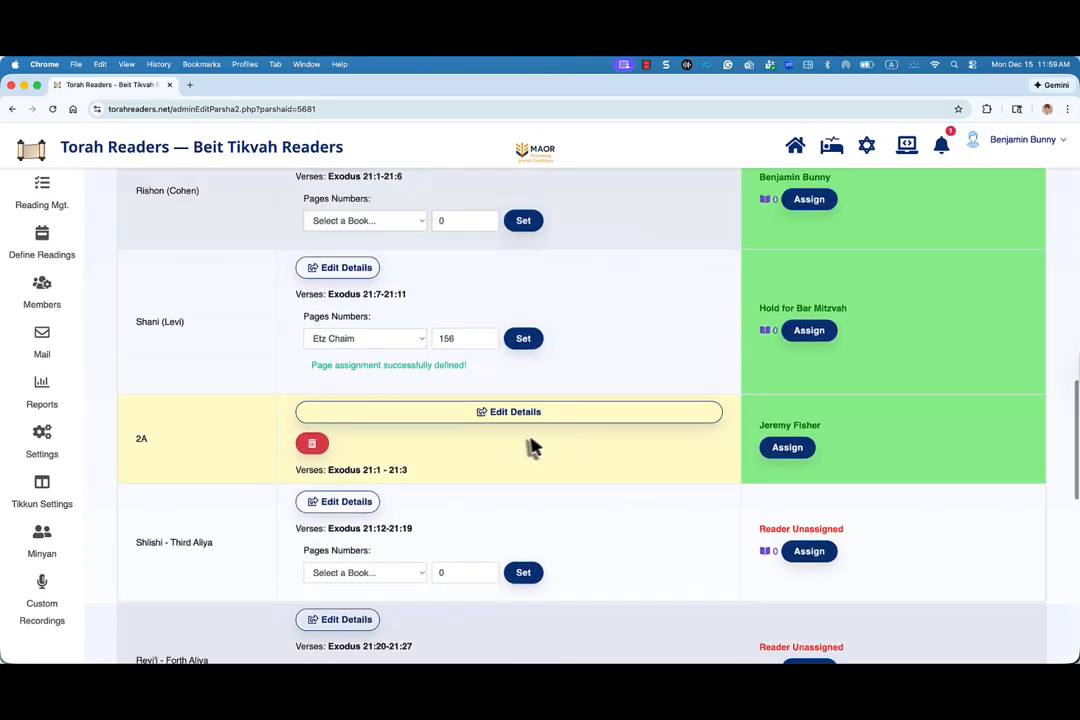
pyautogui.click(457, 414)
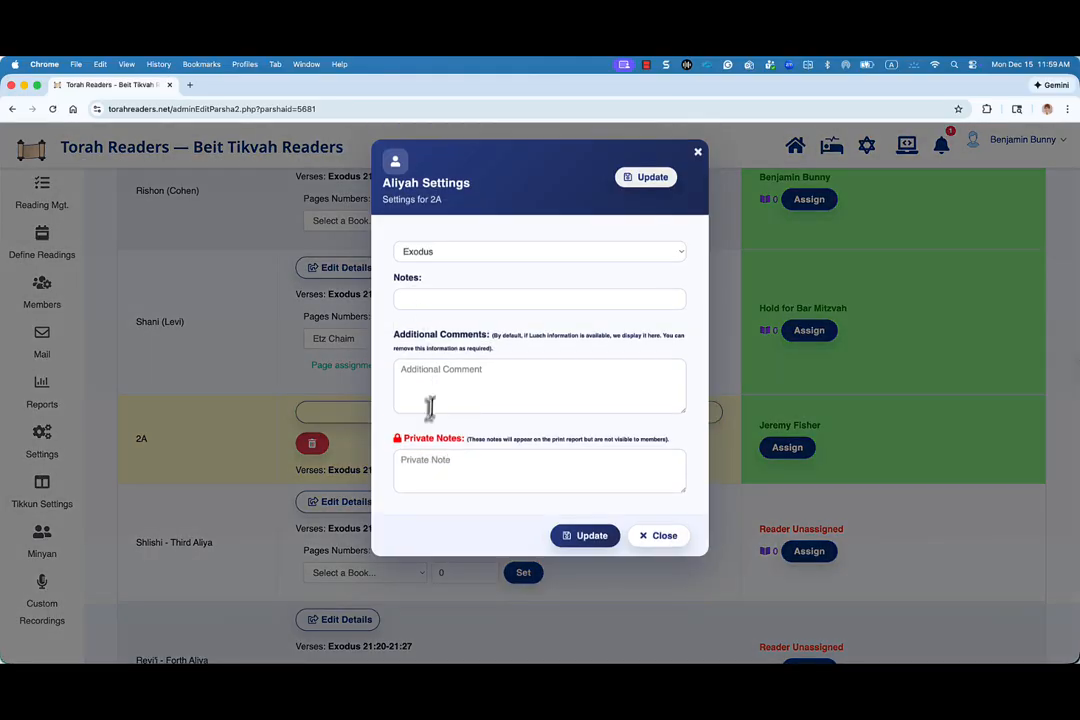
pyautogui.click(474, 300)
pyautogui.write('Extra Aliyah')
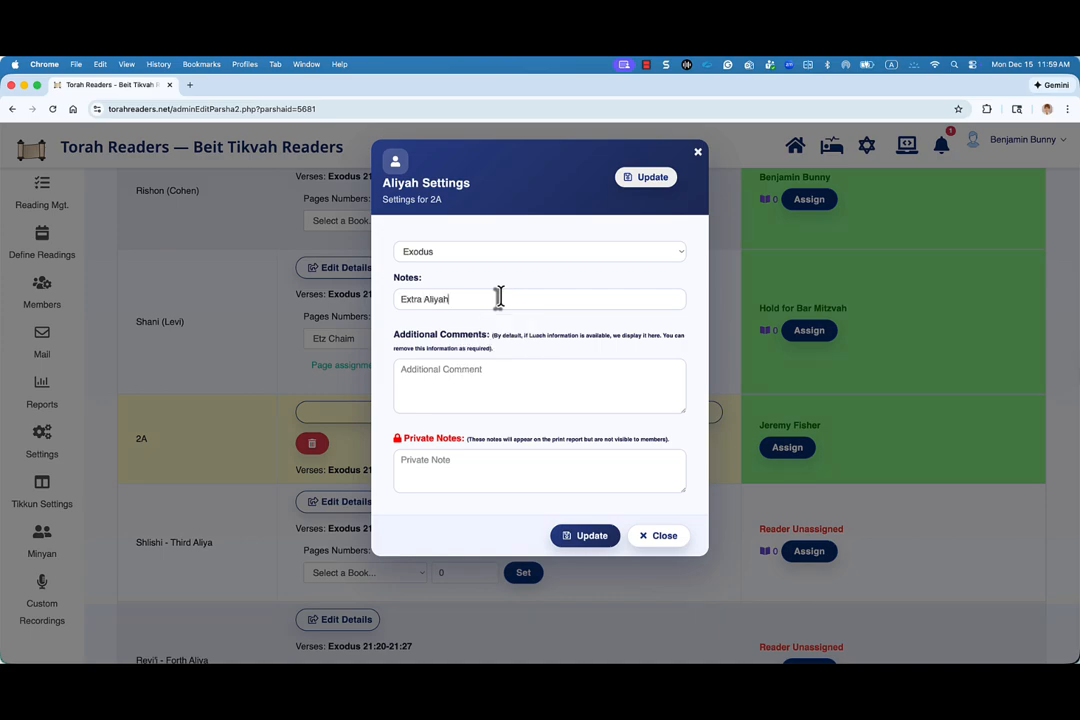
pyautogui.click(585, 536)
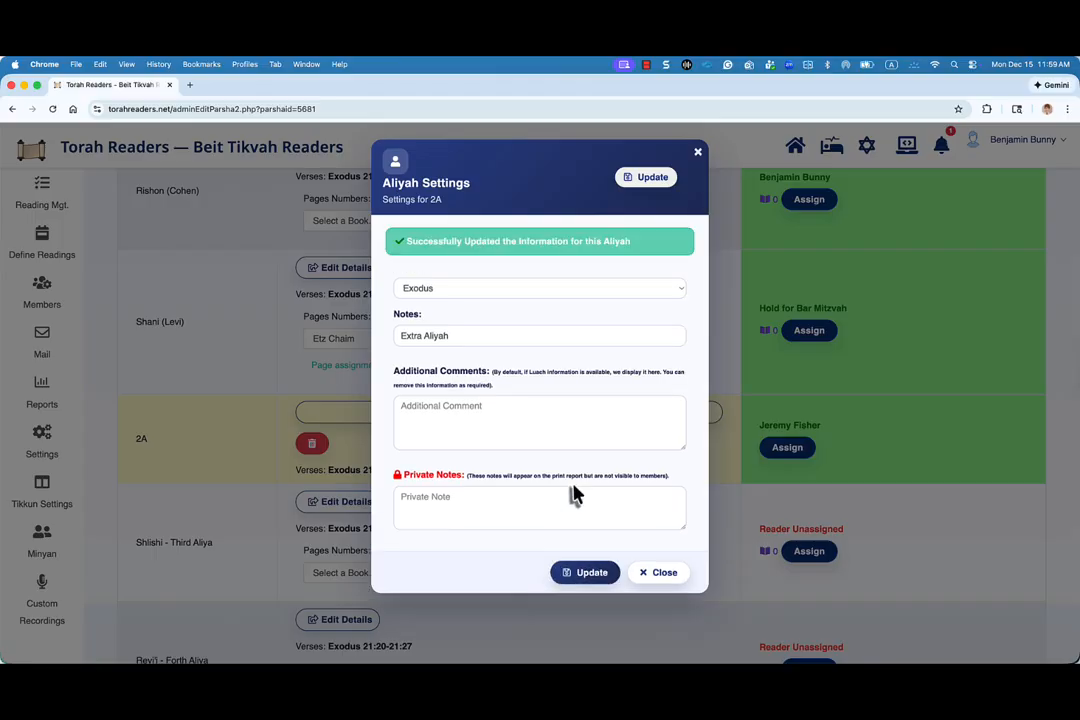
pyautogui.click(662, 576)
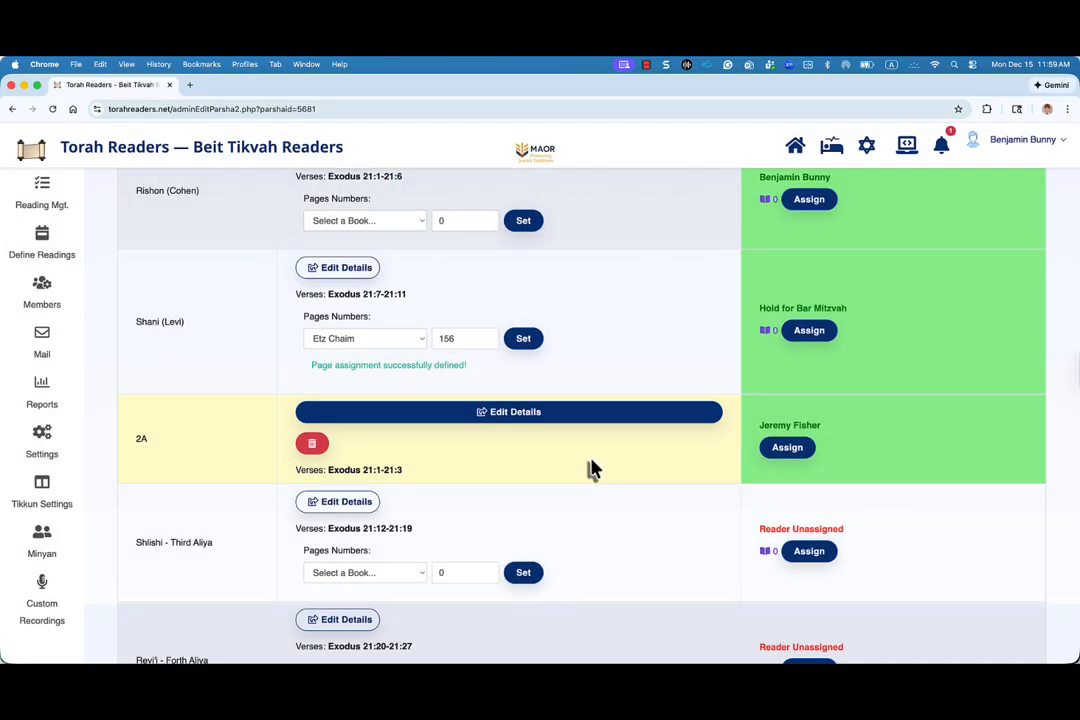
# Step: Return to the reader dashboard and examine Parashat Mishpatim's service notes, aliyah assignments, page reference and the 2A entry
pyautogui.scroll(1, 589, 467)
pyautogui.scroll(1, 587, 466)
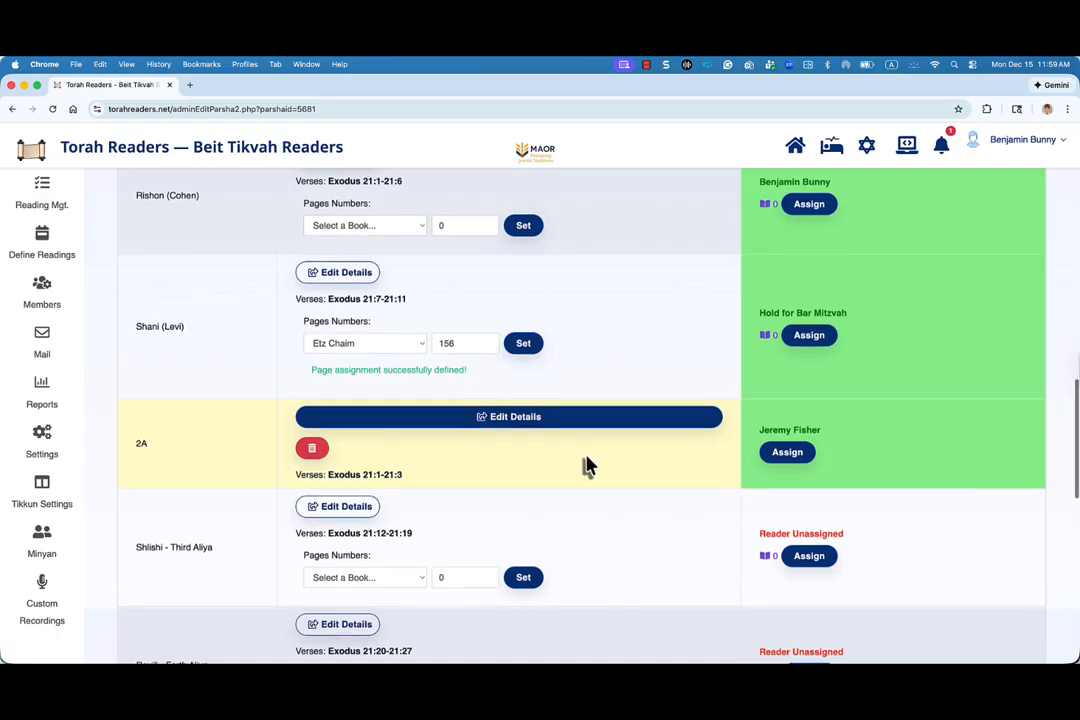
pyautogui.scroll(5, 587, 464)
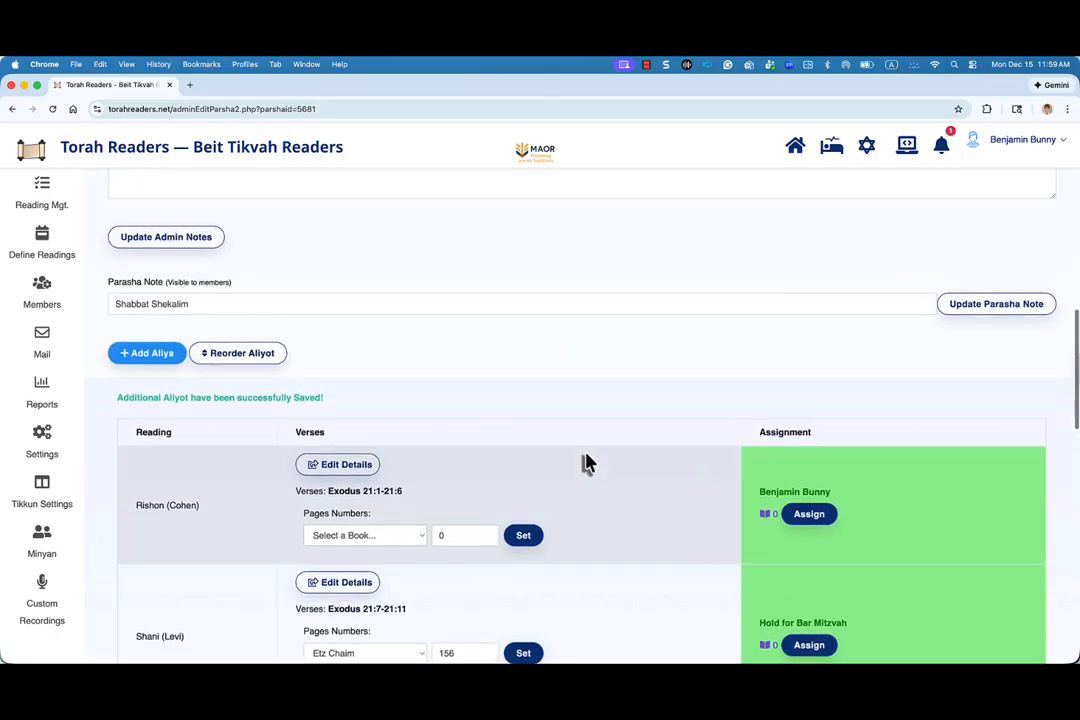
pyautogui.scroll(3, 587, 463)
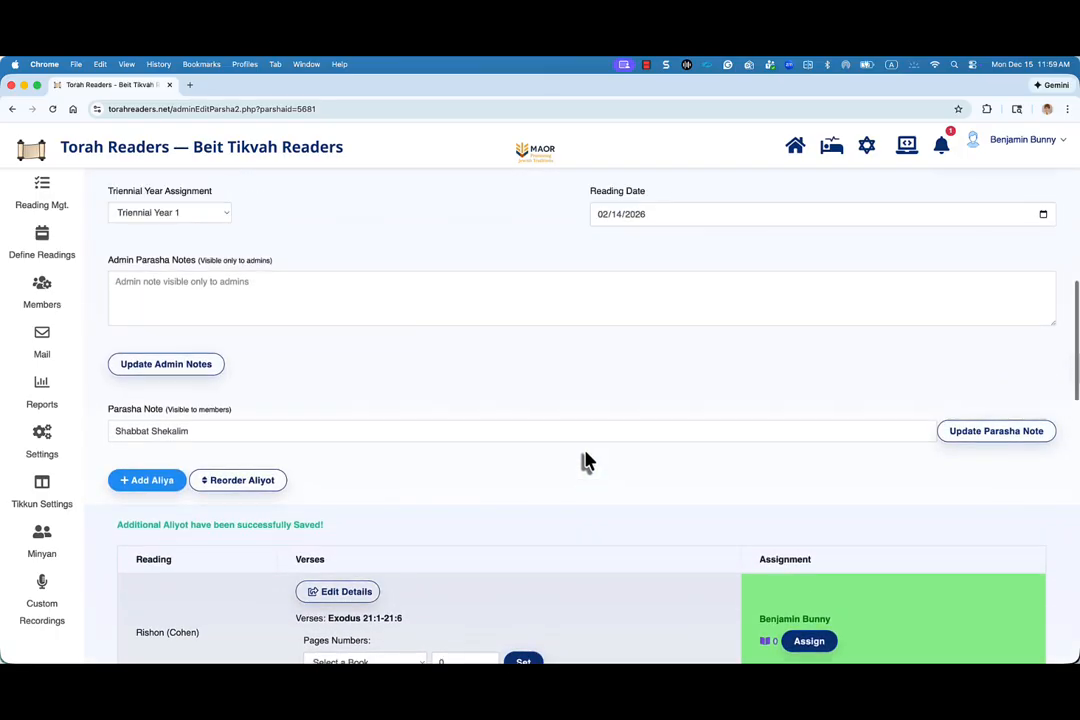
pyautogui.scroll(6, 587, 462)
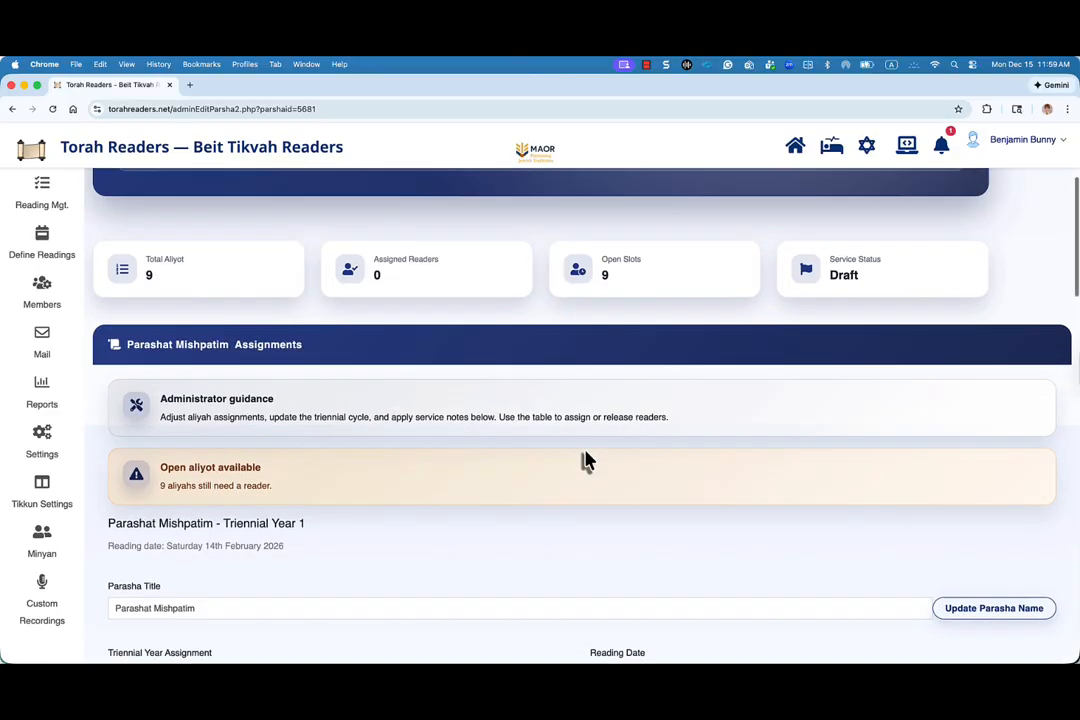
pyautogui.scroll(3, 444, 381)
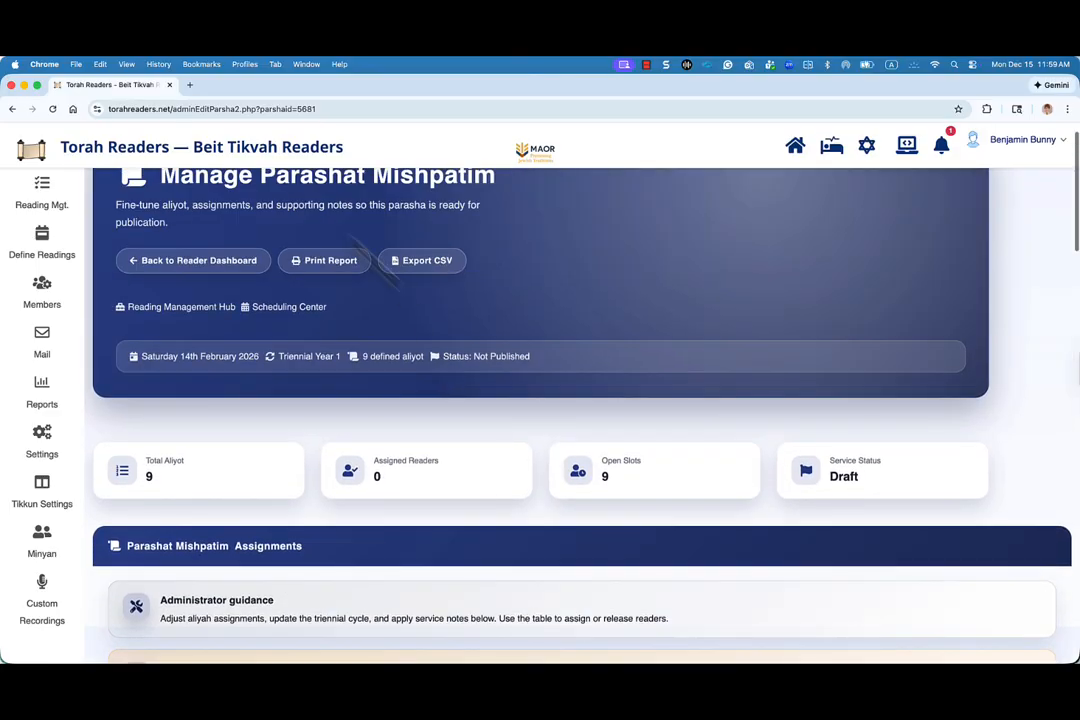
pyautogui.click(199, 262)
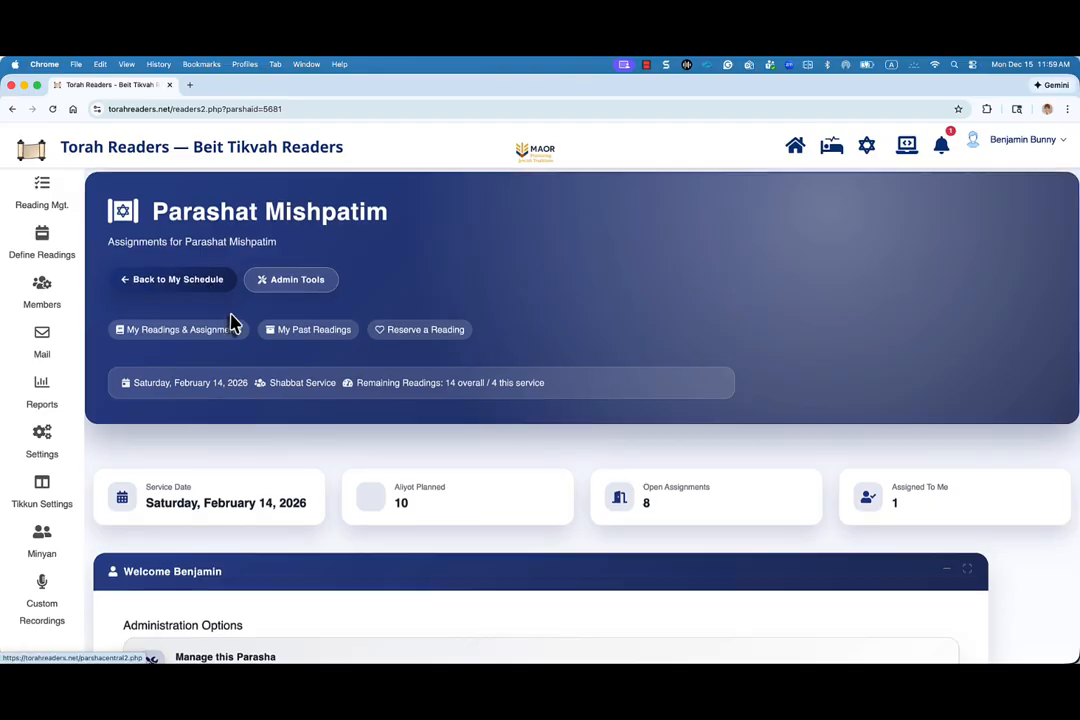
pyautogui.scroll(-3, 230, 322)
pyautogui.scroll(-10, 230, 322)
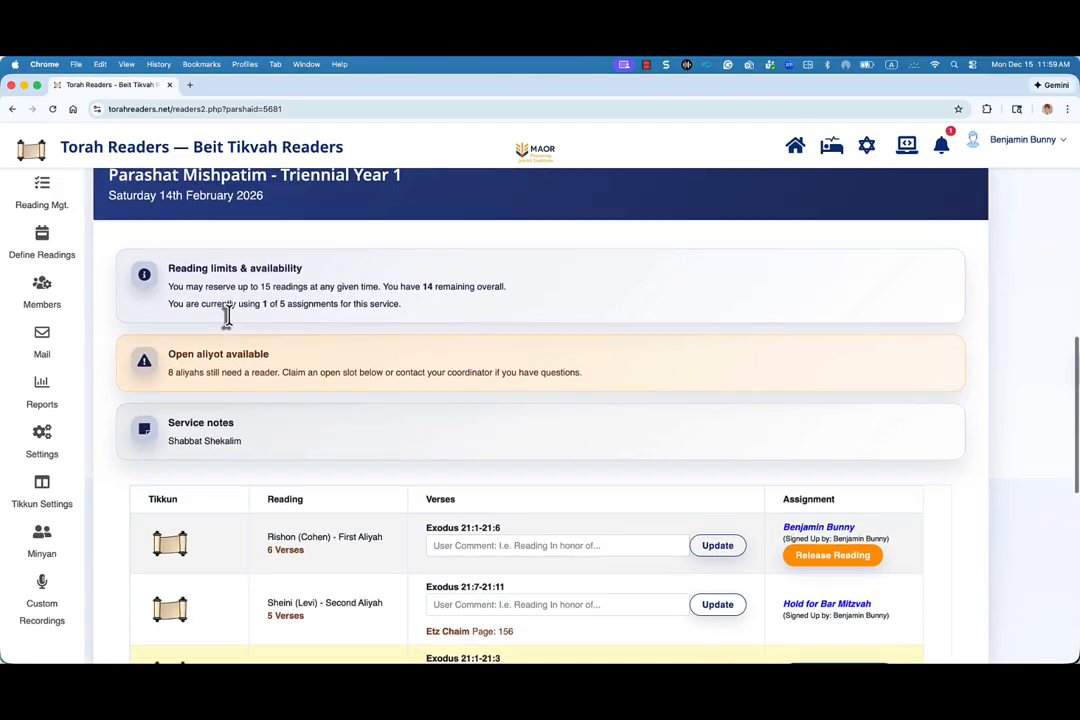
pyautogui.scroll(-3, 230, 322)
pyautogui.scroll(2, 230, 322)
pyautogui.scroll(-1, 230, 322)
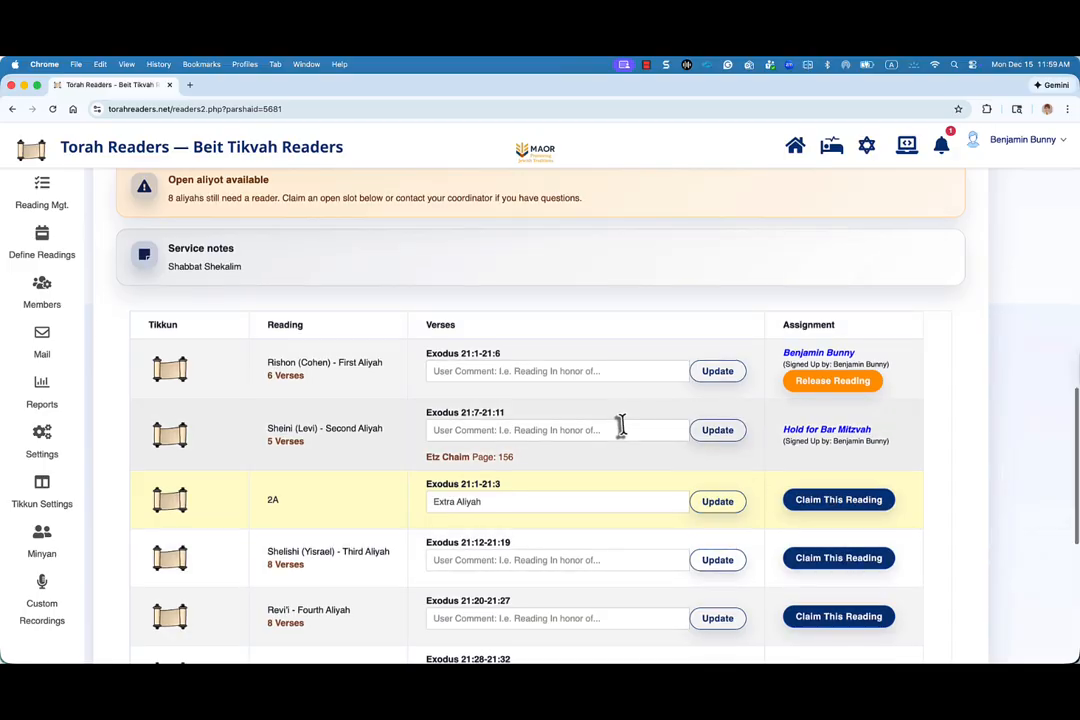
pyautogui.scroll(1, 622, 425)
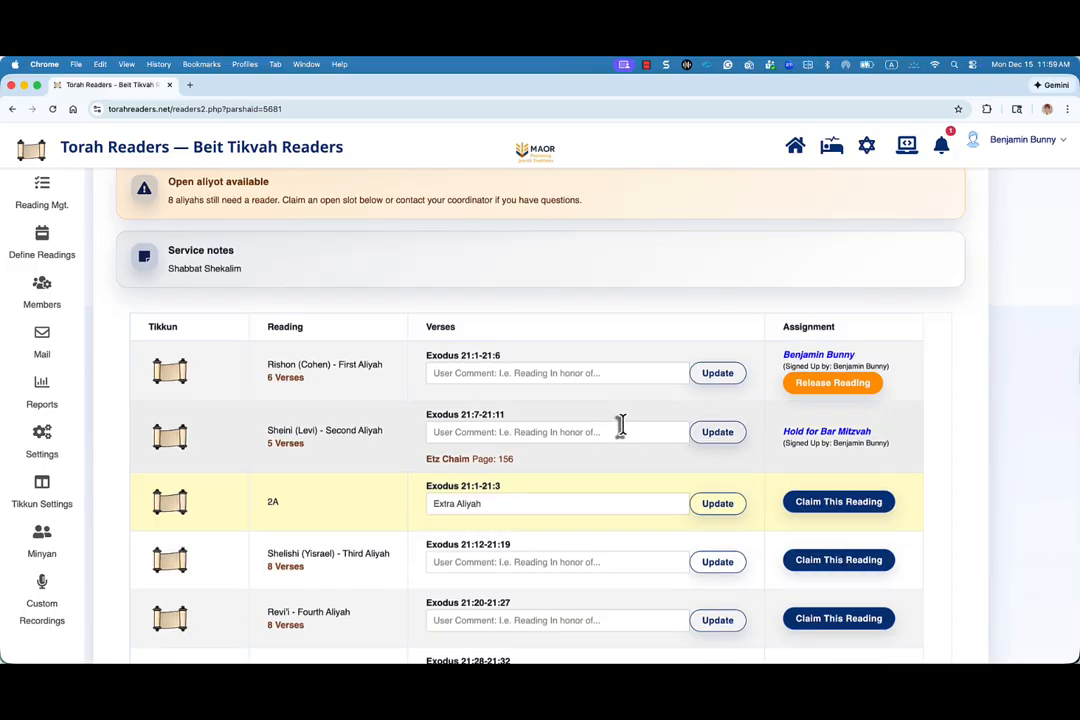